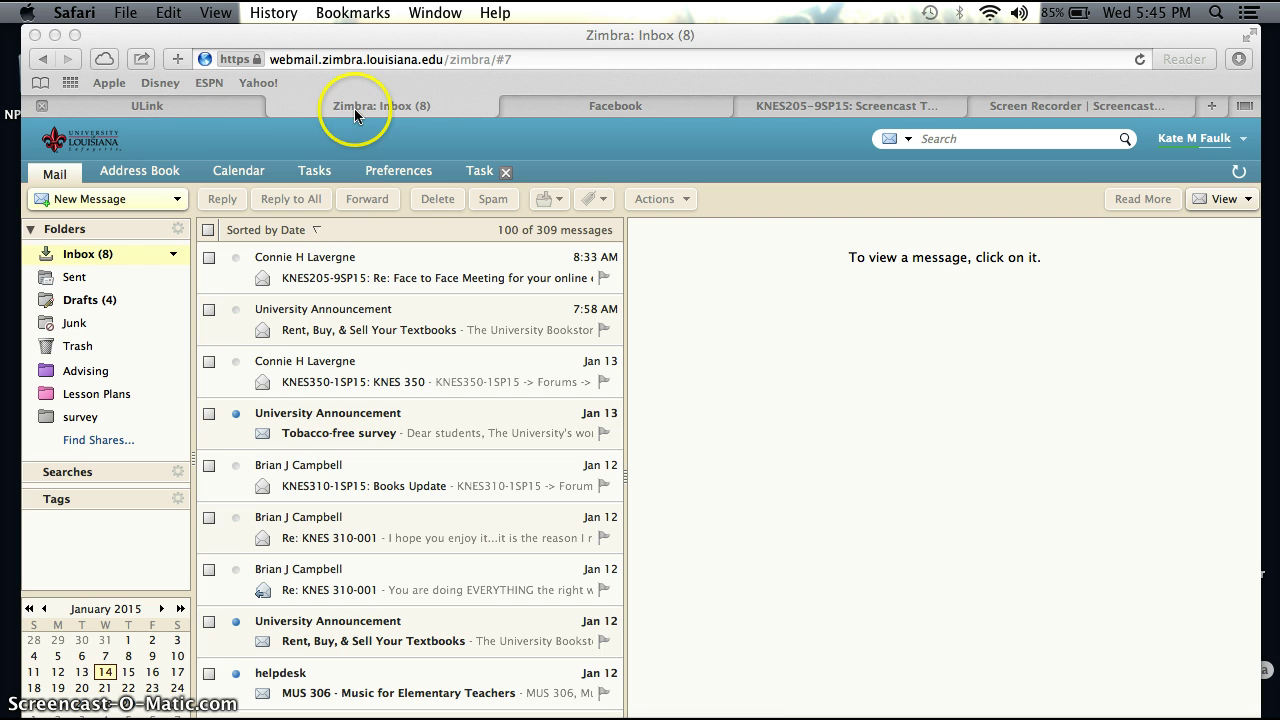
Step: Cycle through the ULink portal, KNES205 Moodle forum and webmail, then inspect the survey and Lesson Plans folders
{"action": "left_click", "coordinate": [200, 110]}
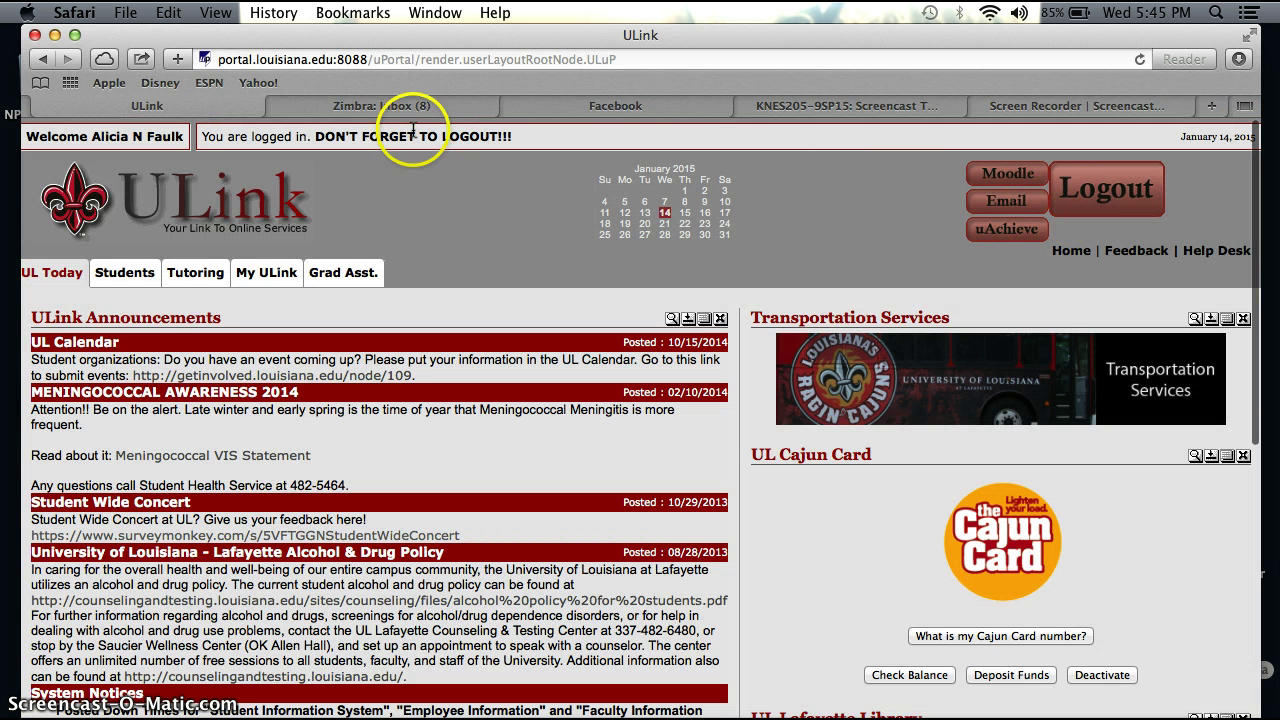
{"action": "left_click", "coordinate": [790, 105]}
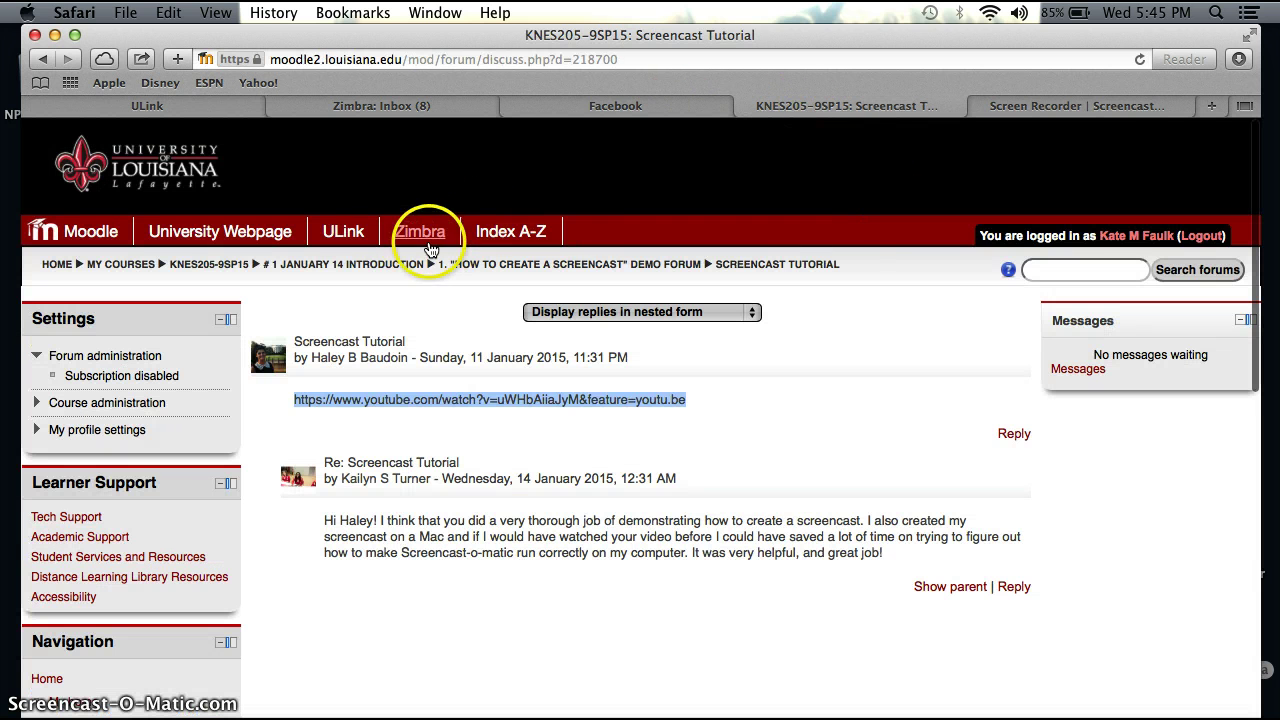
{"action": "left_click", "coordinate": [115, 105]}
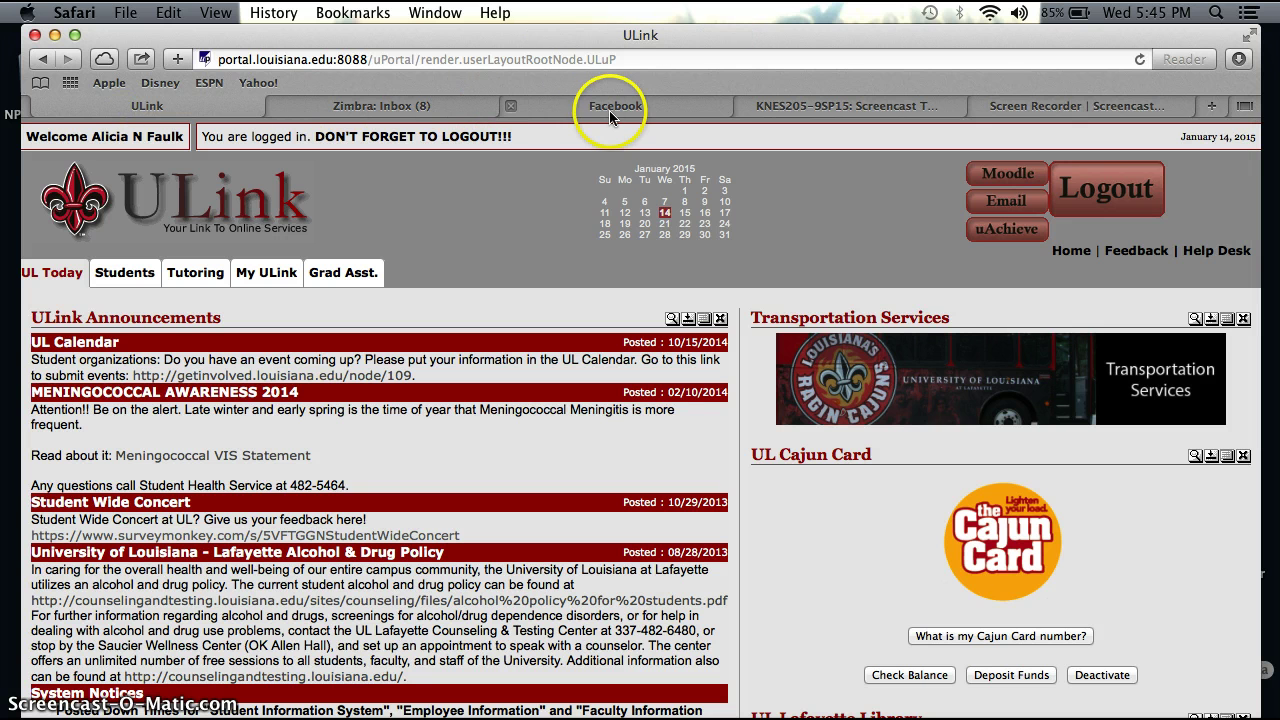
{"action": "left_click", "coordinate": [425, 105]}
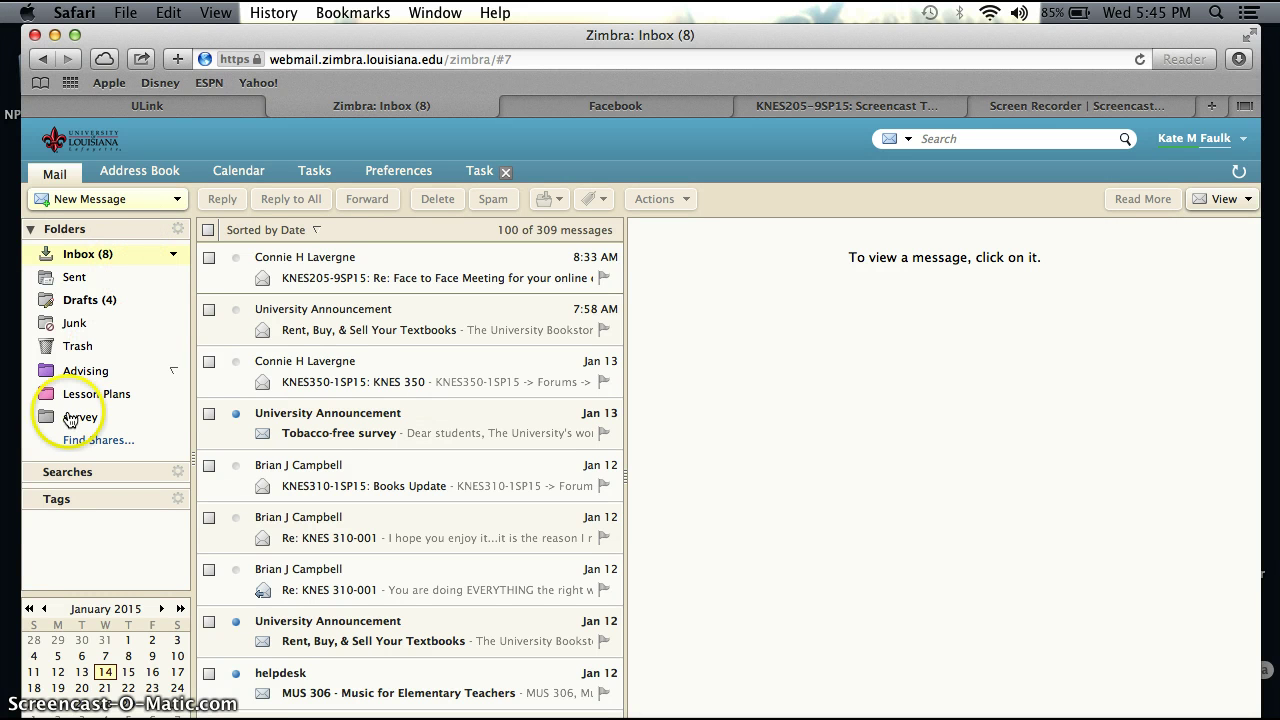
{"action": "mouse_move", "coordinate": [78, 430]}
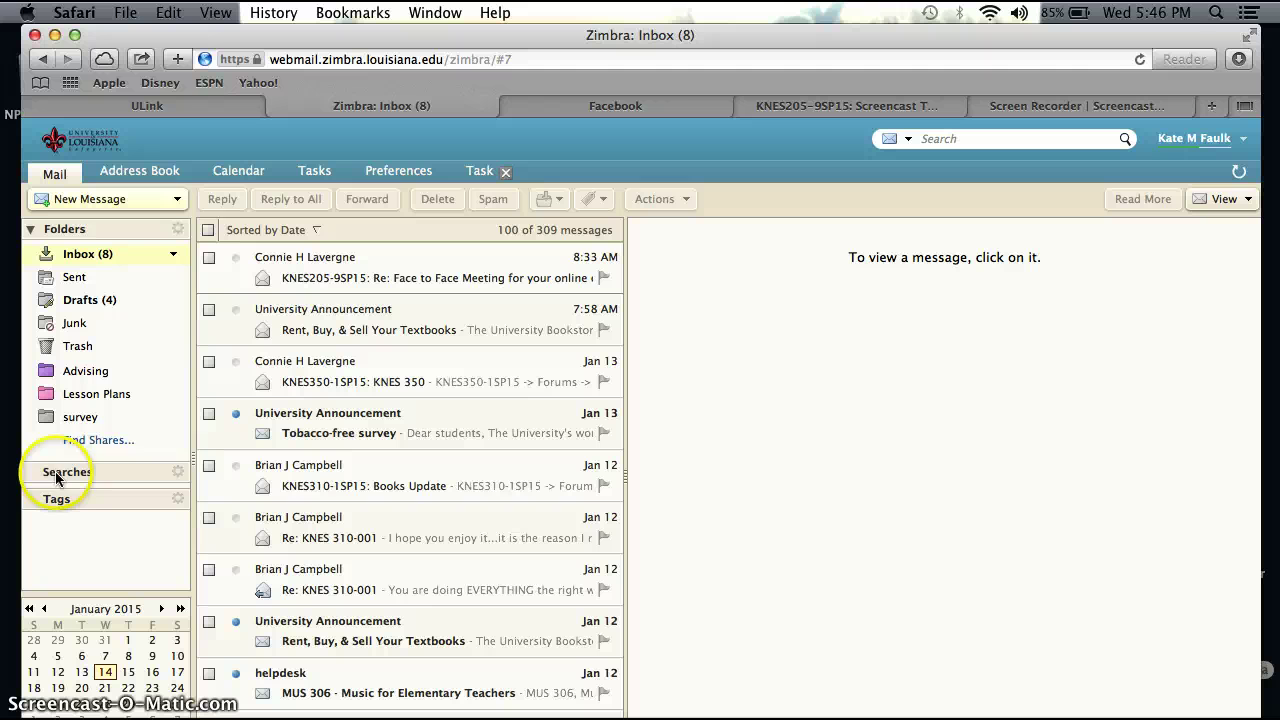
{"action": "mouse_move", "coordinate": [128, 403]}
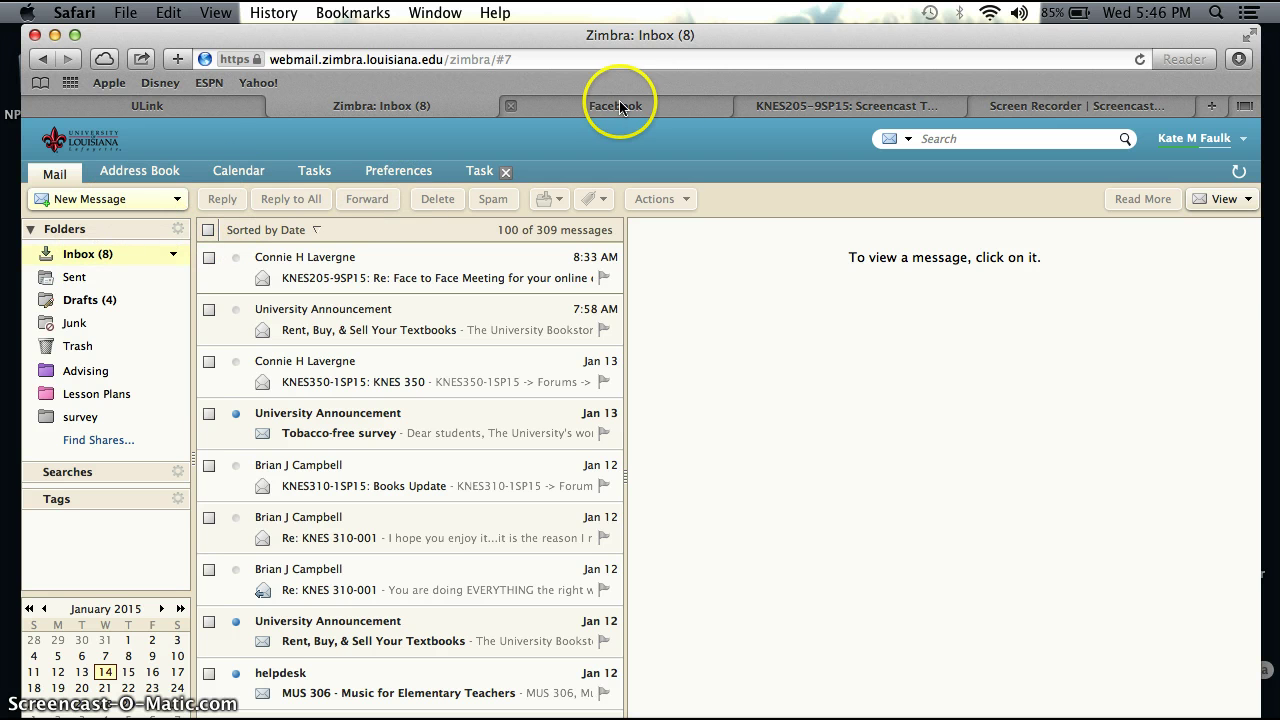
Step: Open the KNES205-9SP15 course and its January 2015 detailed month calendar
{"action": "left_click", "coordinate": [786, 106]}
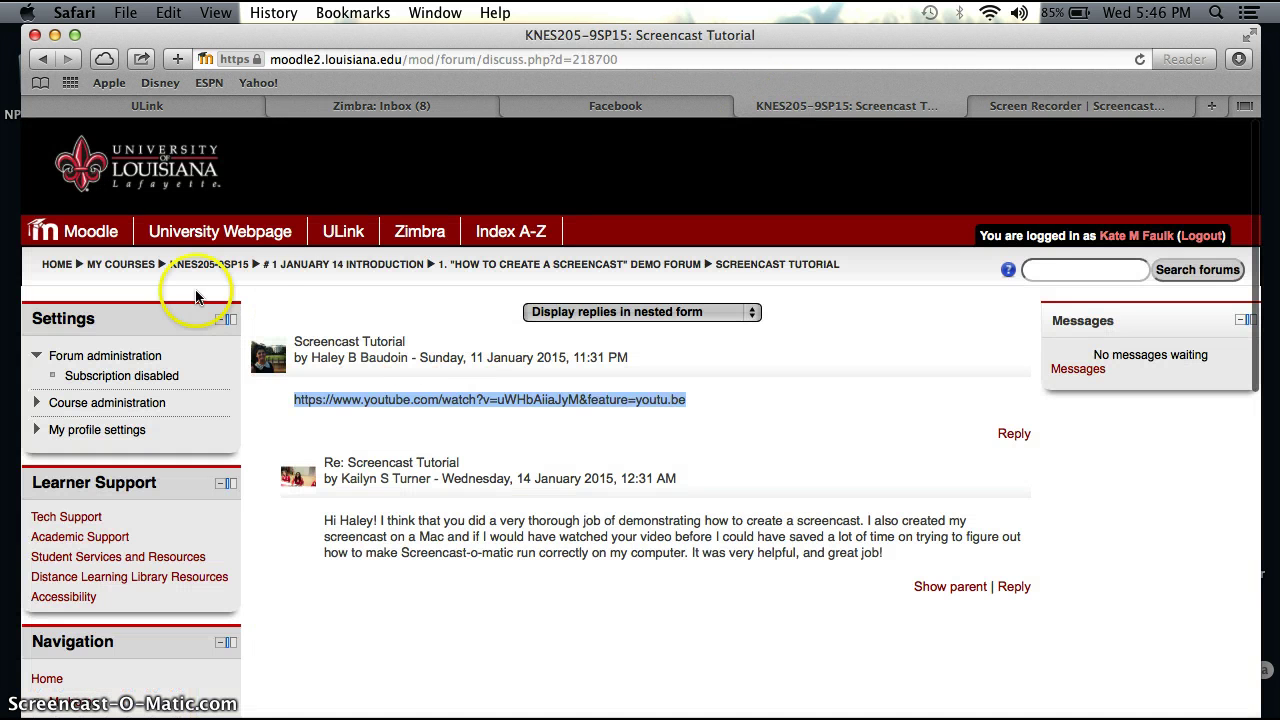
{"action": "left_click", "coordinate": [230, 266]}
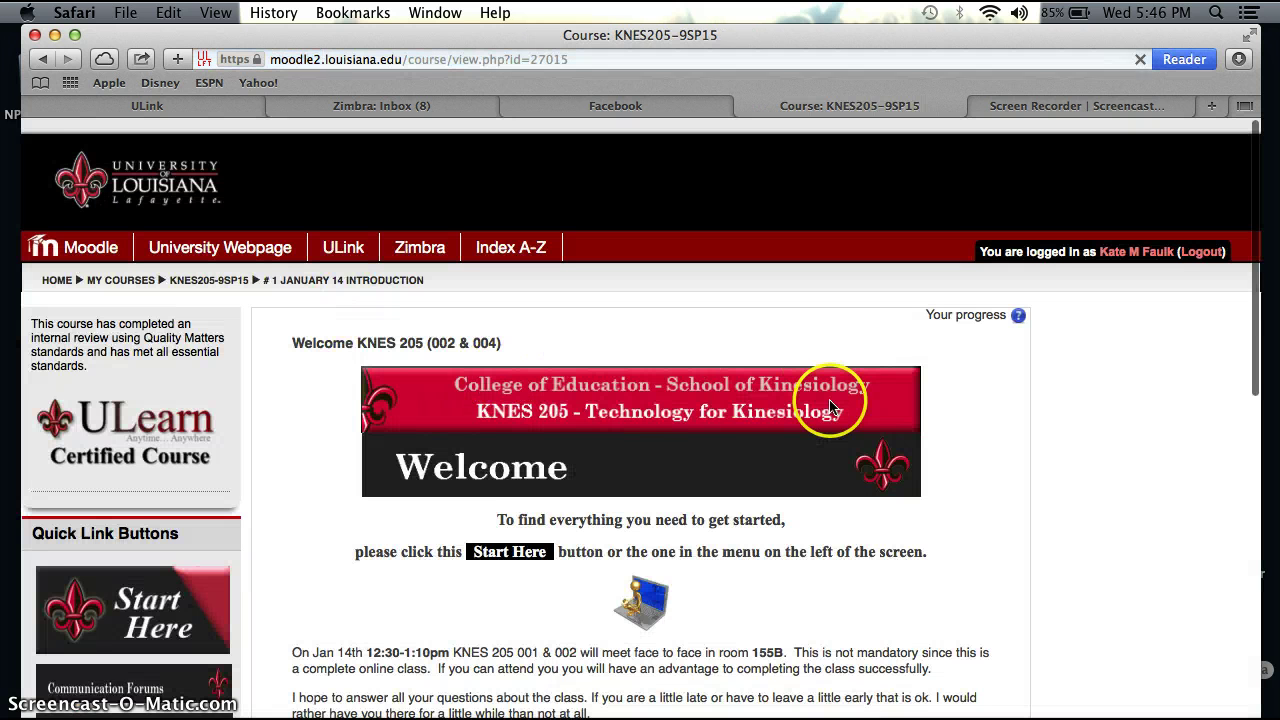
{"action": "scroll", "coordinate": [988, 440], "scroll_direction": "down", "scroll_amount": 5}
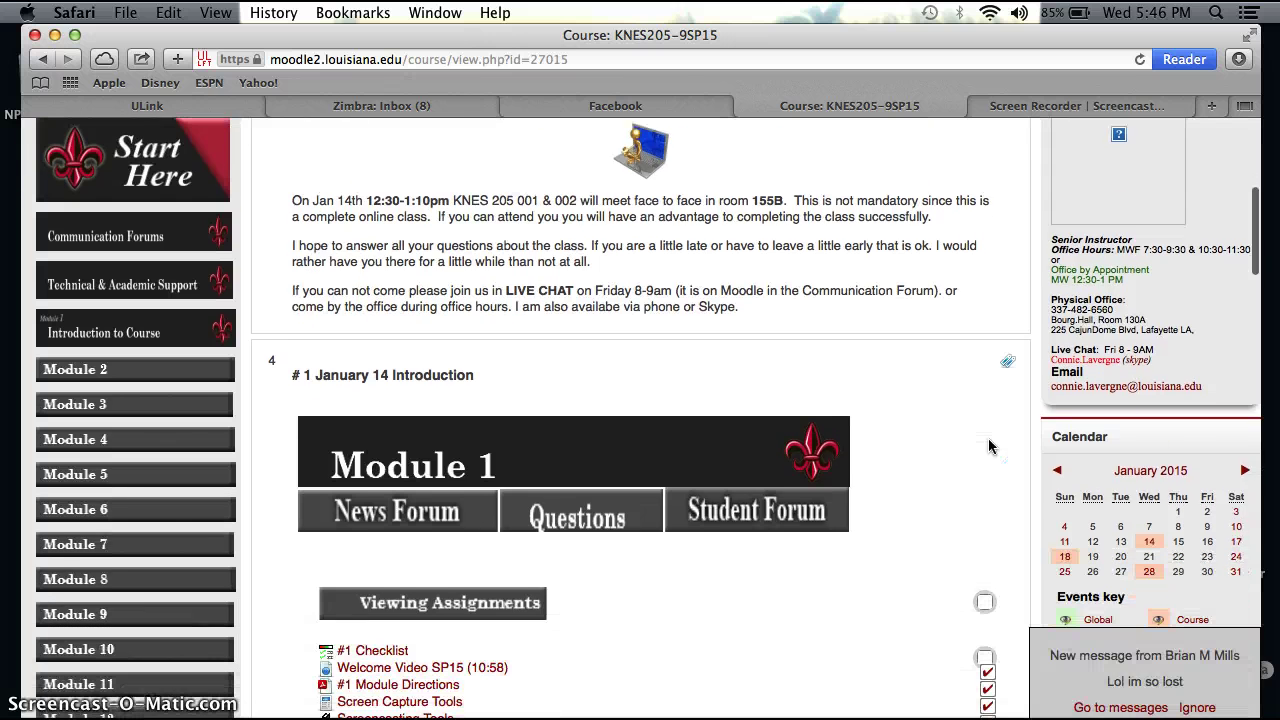
{"action": "left_click", "coordinate": [1155, 474]}
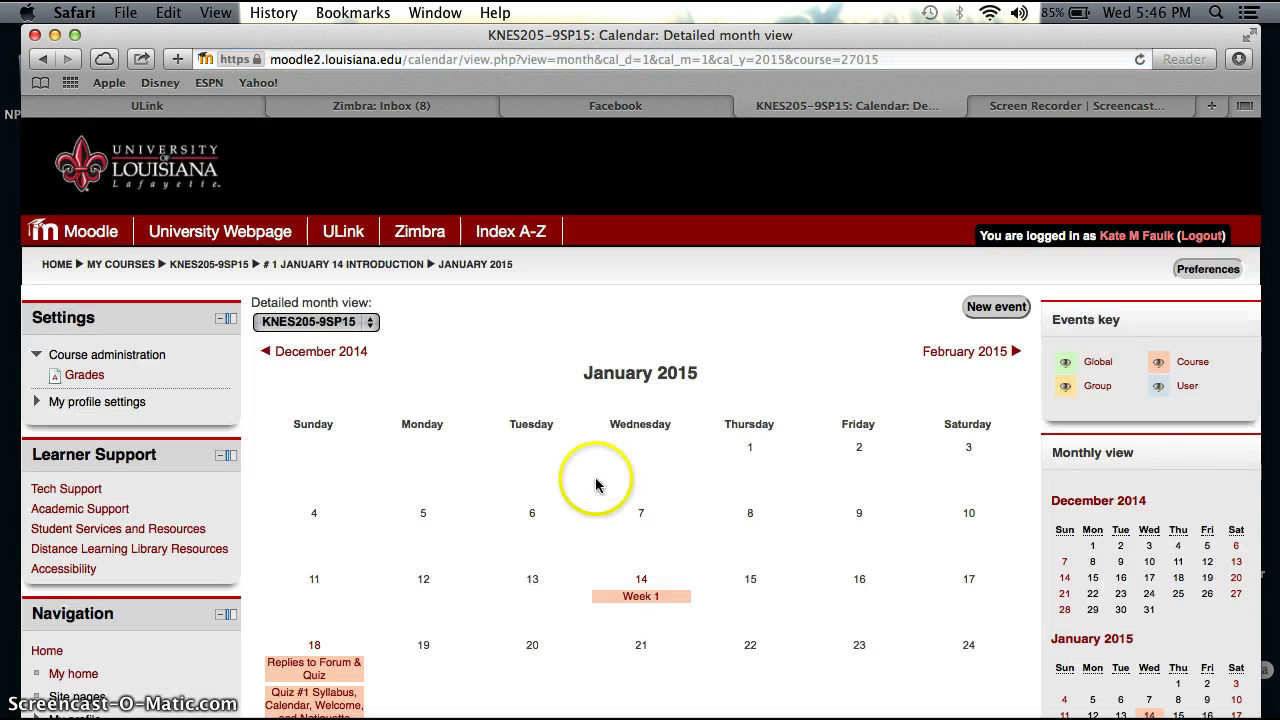
{"action": "scroll", "coordinate": [390, 500], "scroll_direction": "down", "scroll_amount": 5}
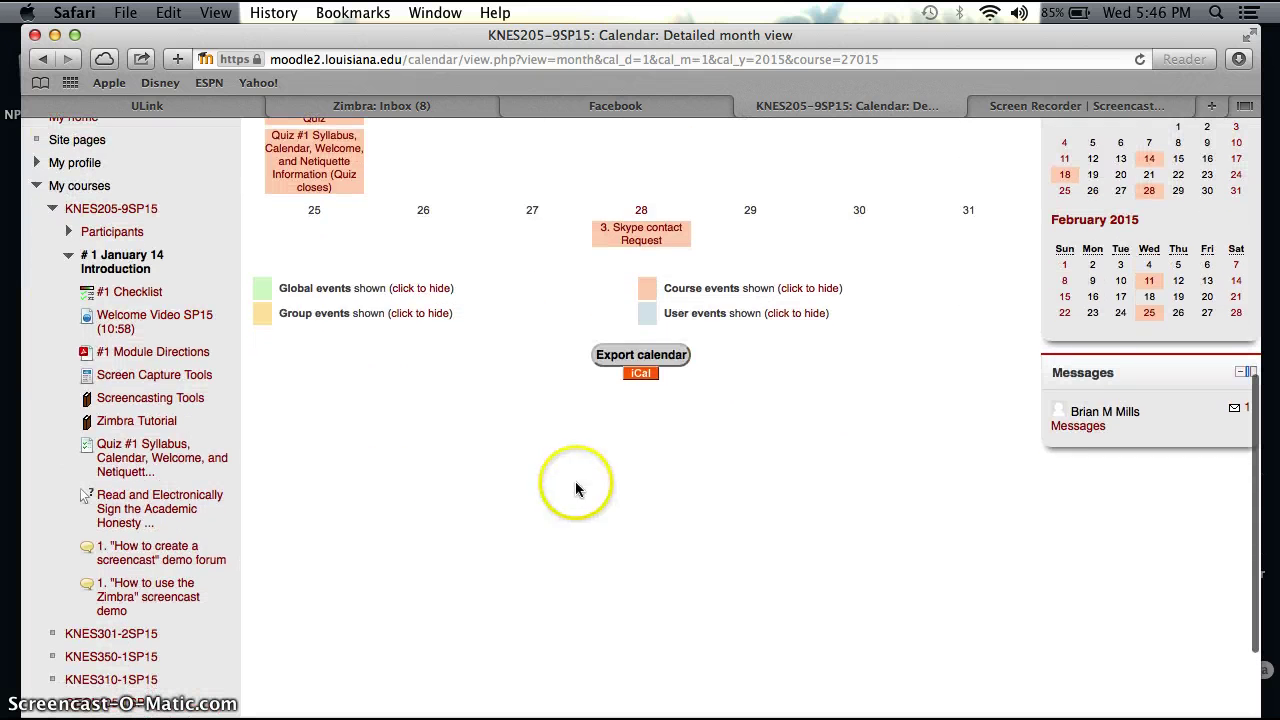
Step: Export this month's events as a calendar URL and copy that URL
{"action": "left_click", "coordinate": [652, 358]}
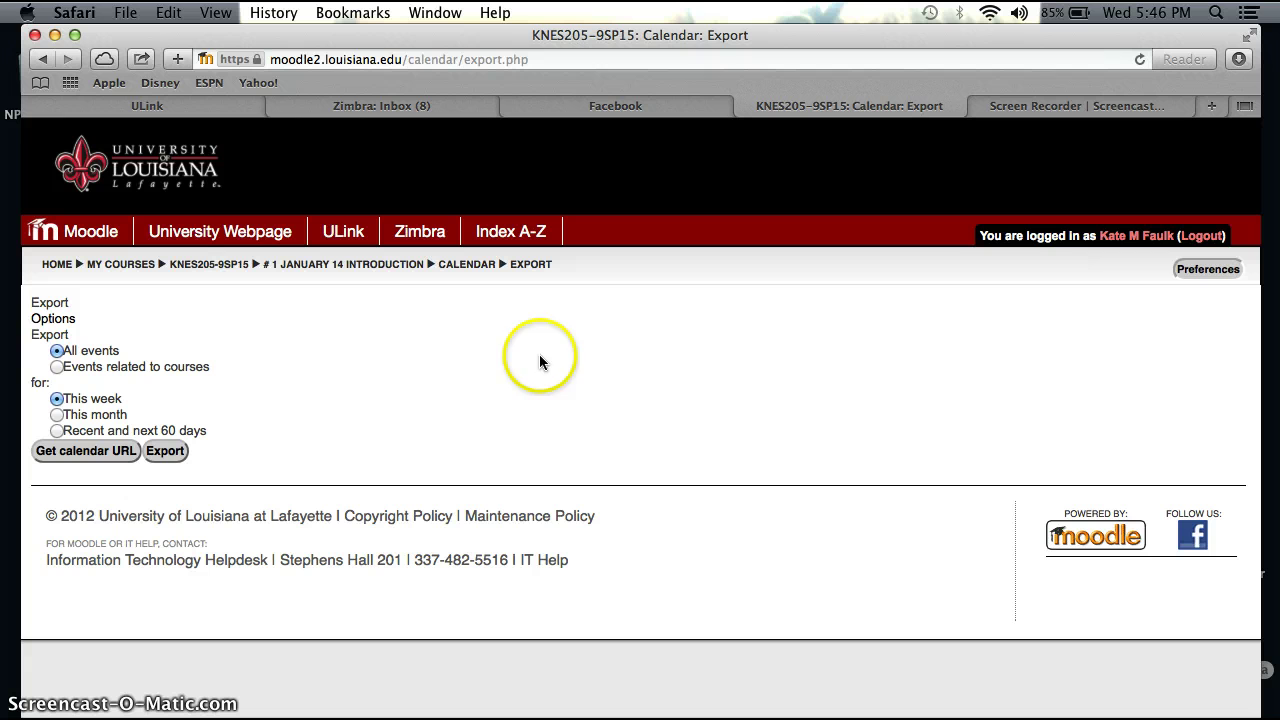
{"action": "left_click", "coordinate": [57, 414]}
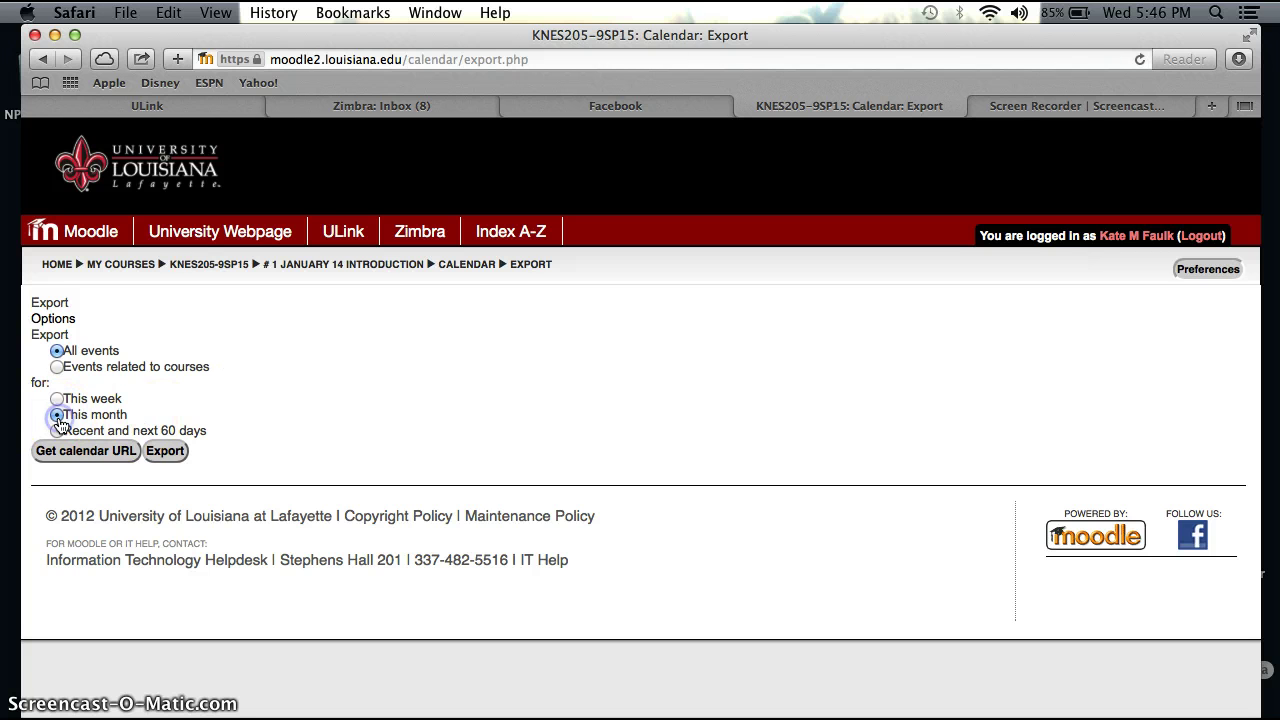
{"action": "left_click", "coordinate": [101, 453]}
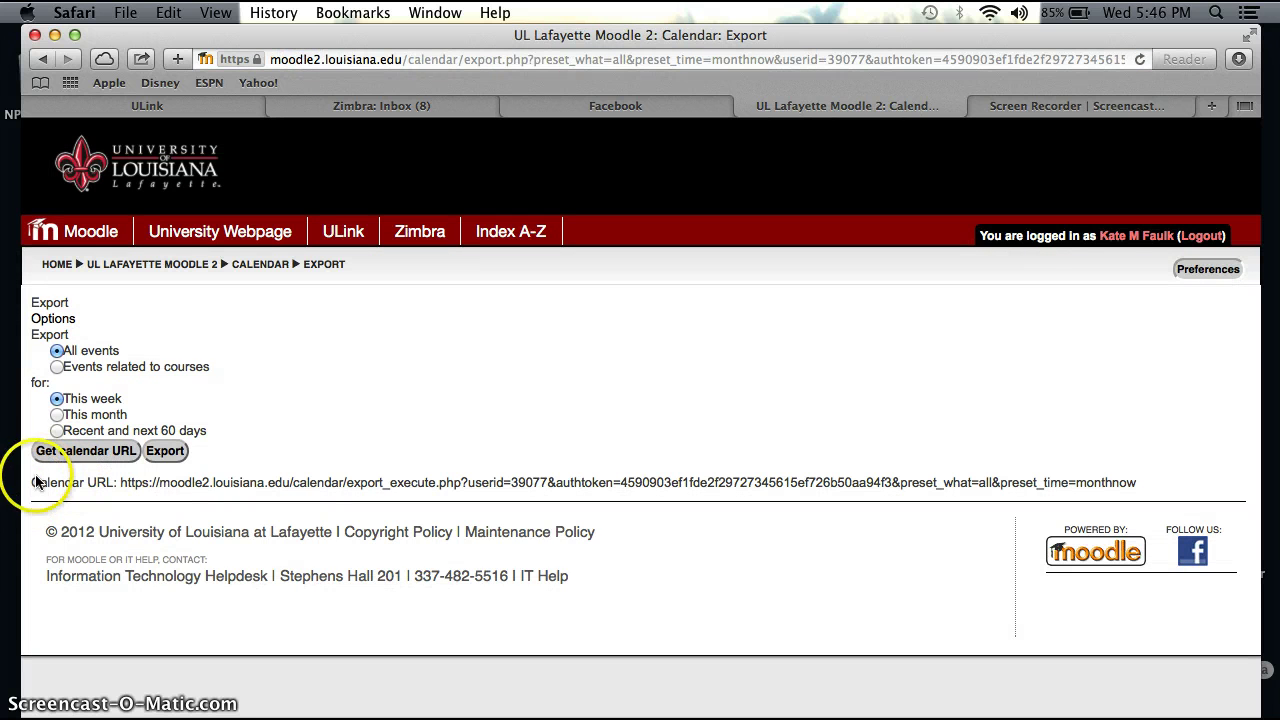
{"action": "left_click_drag", "start_coordinate": [124, 483], "coordinate": [1121, 487]}
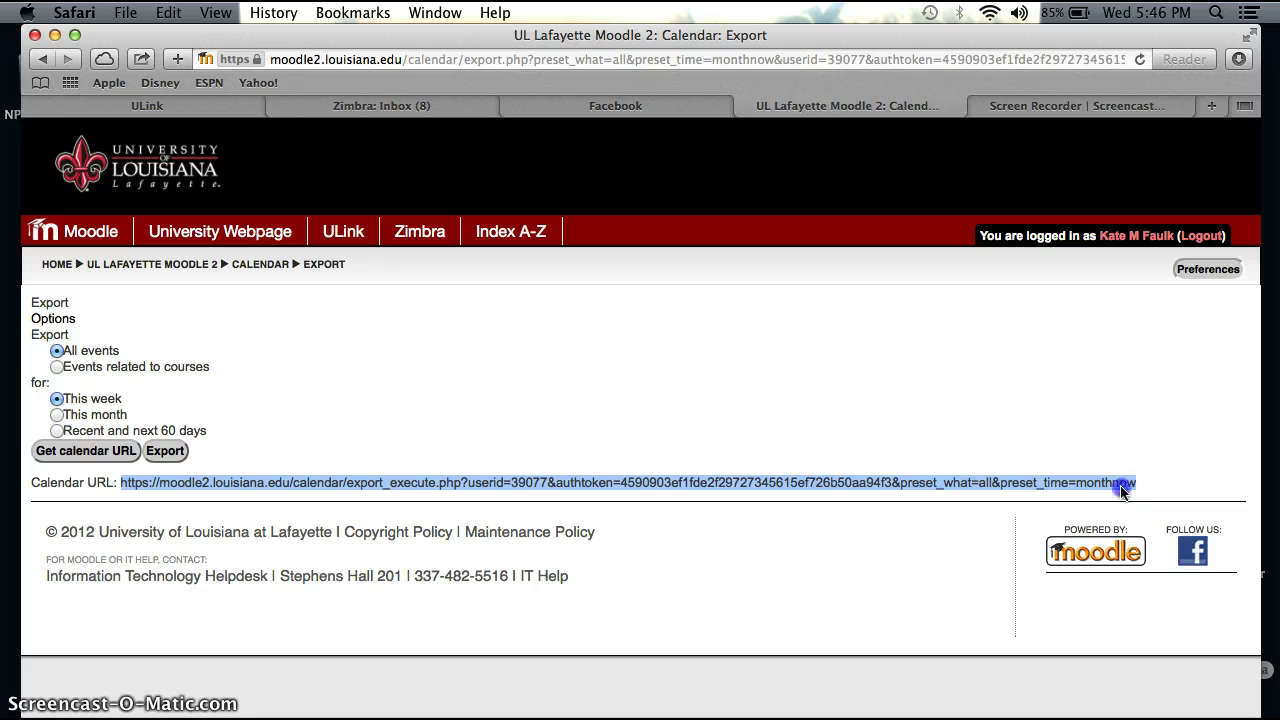
{"action": "right_click", "coordinate": [1121, 487]}
{"action": "left_click", "coordinate": [1034, 599]}
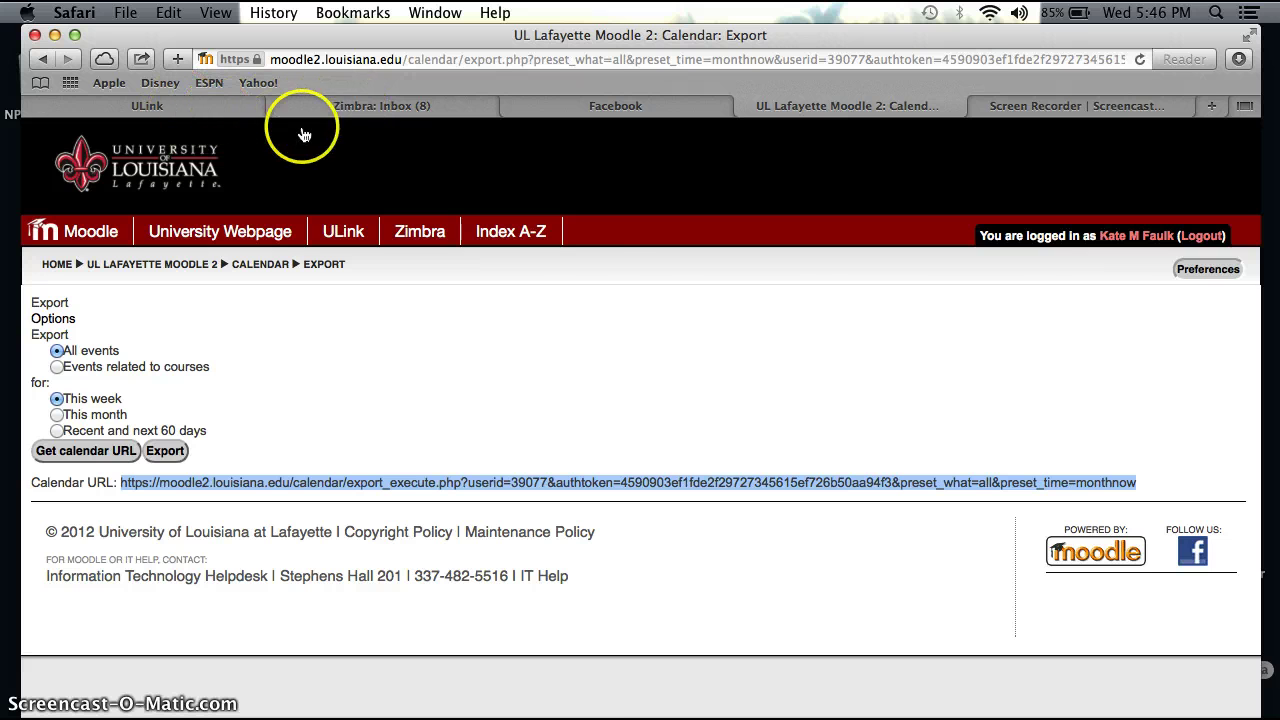
Step: Open Zimbra's work-week calendar and its add-calendar options
{"action": "left_click", "coordinate": [352, 107]}
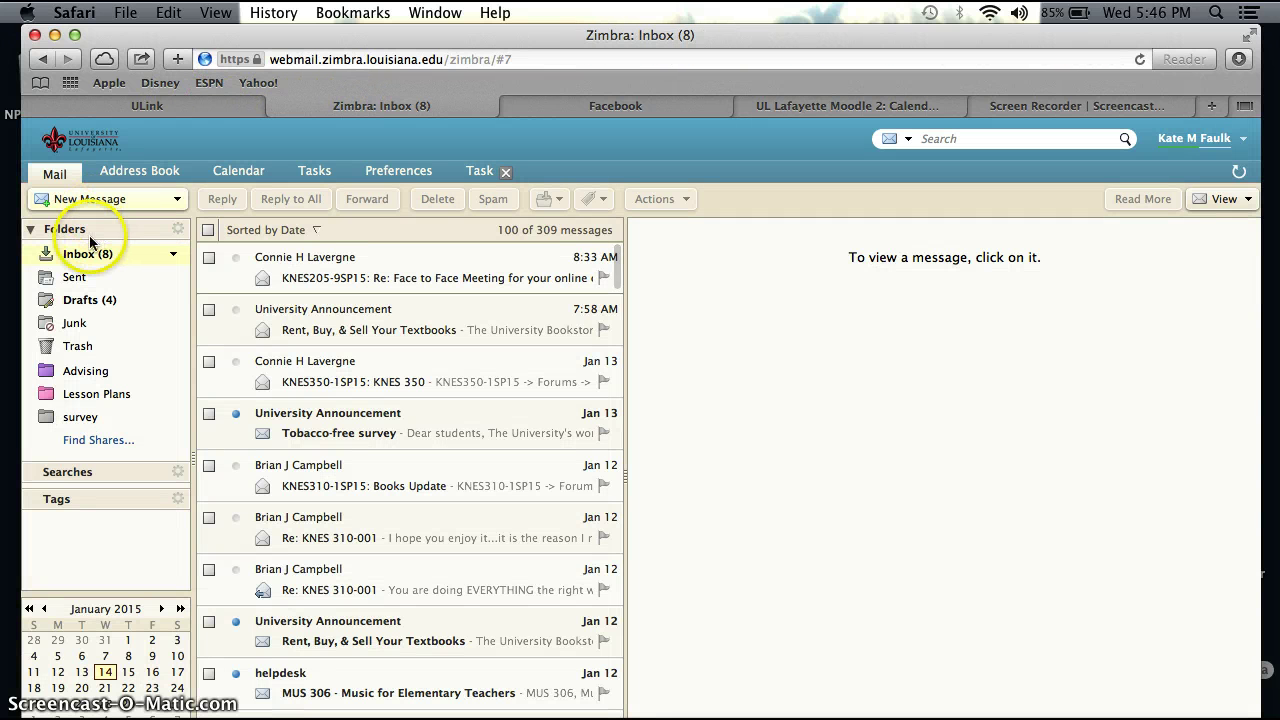
{"action": "left_click", "coordinate": [238, 174]}
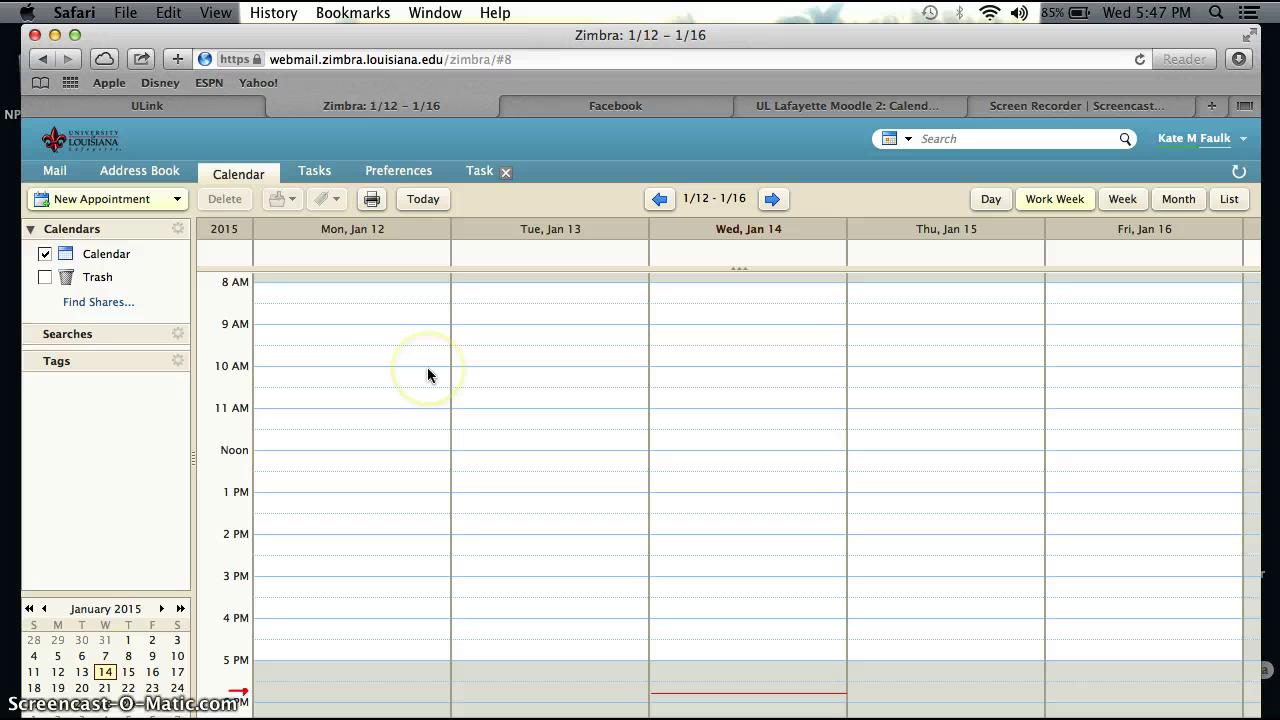
{"action": "left_click", "coordinate": [175, 233]}
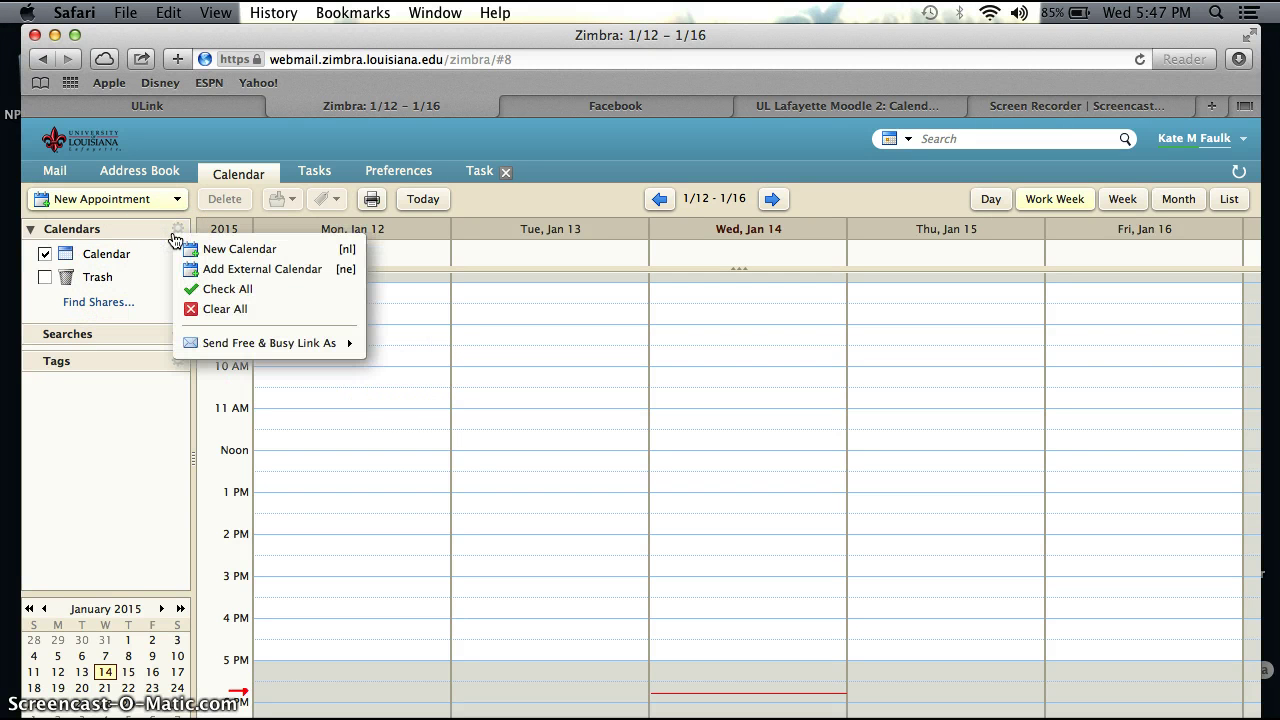
Step: Add an Other external calendar of type iCAL Subscription using the pasted Moodle ICS URL
{"action": "left_click", "coordinate": [254, 270]}
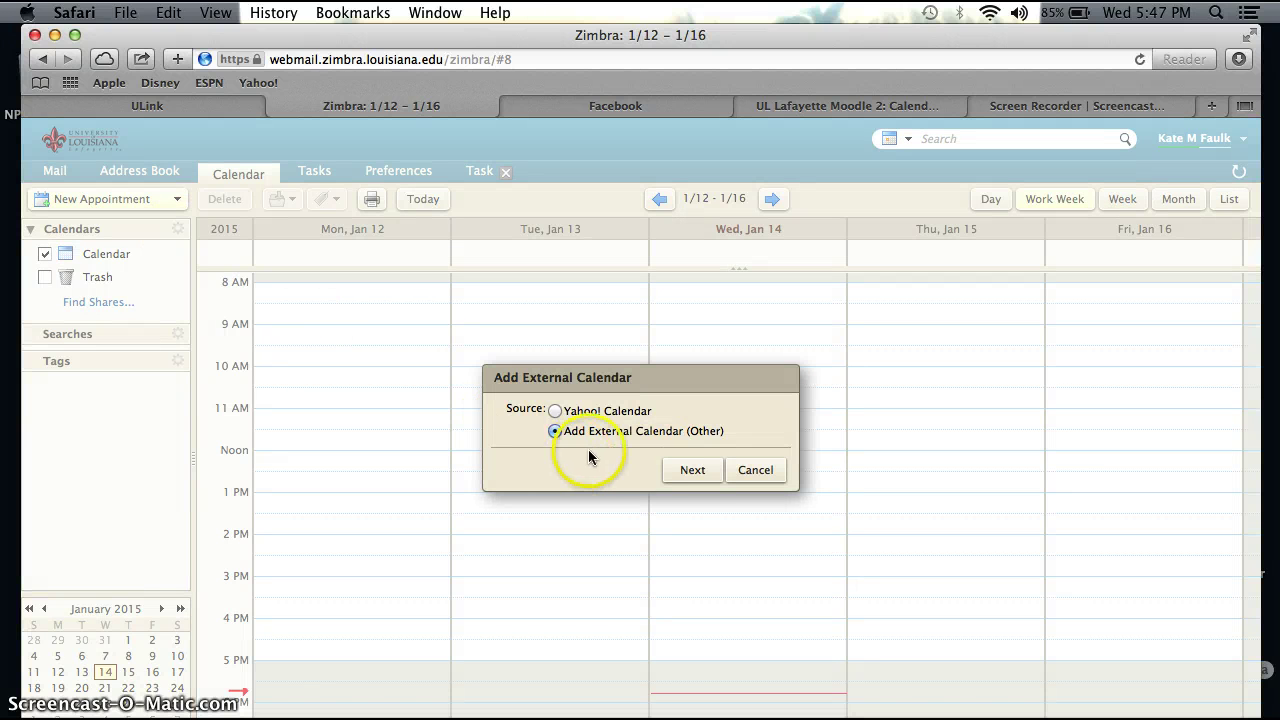
{"action": "left_click", "coordinate": [694, 472]}
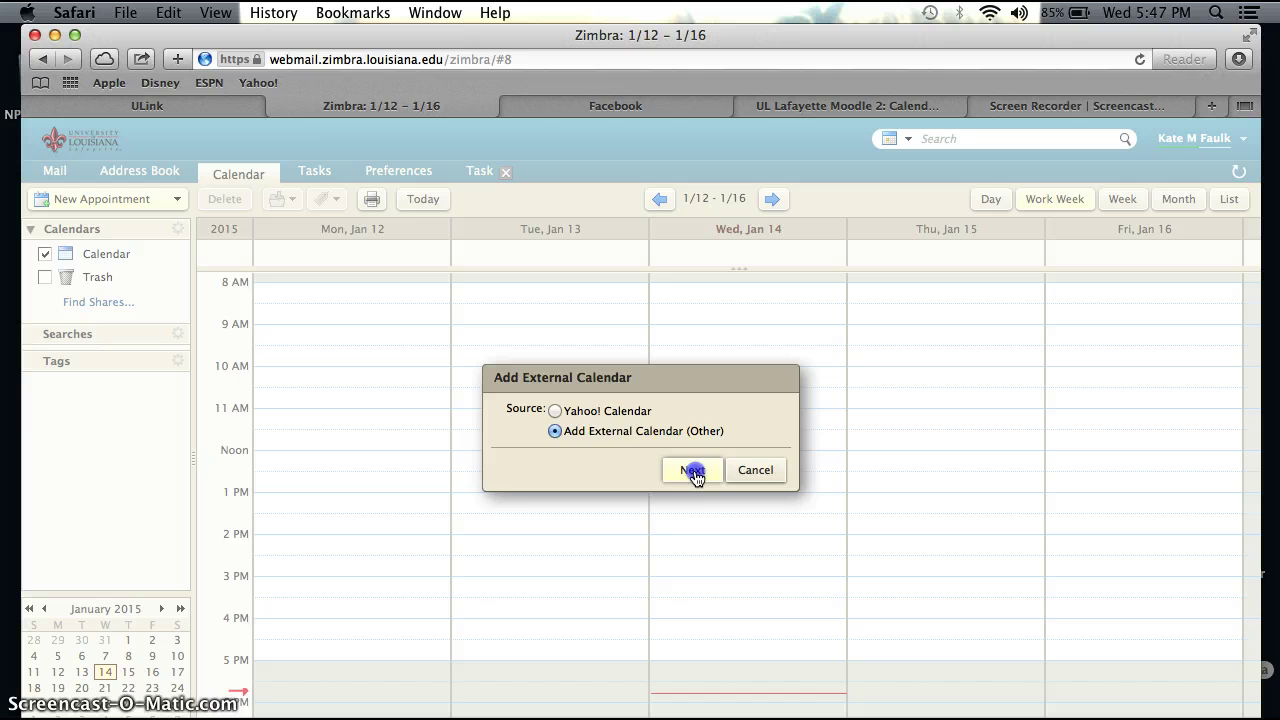
{"action": "left_click", "coordinate": [649, 418]}
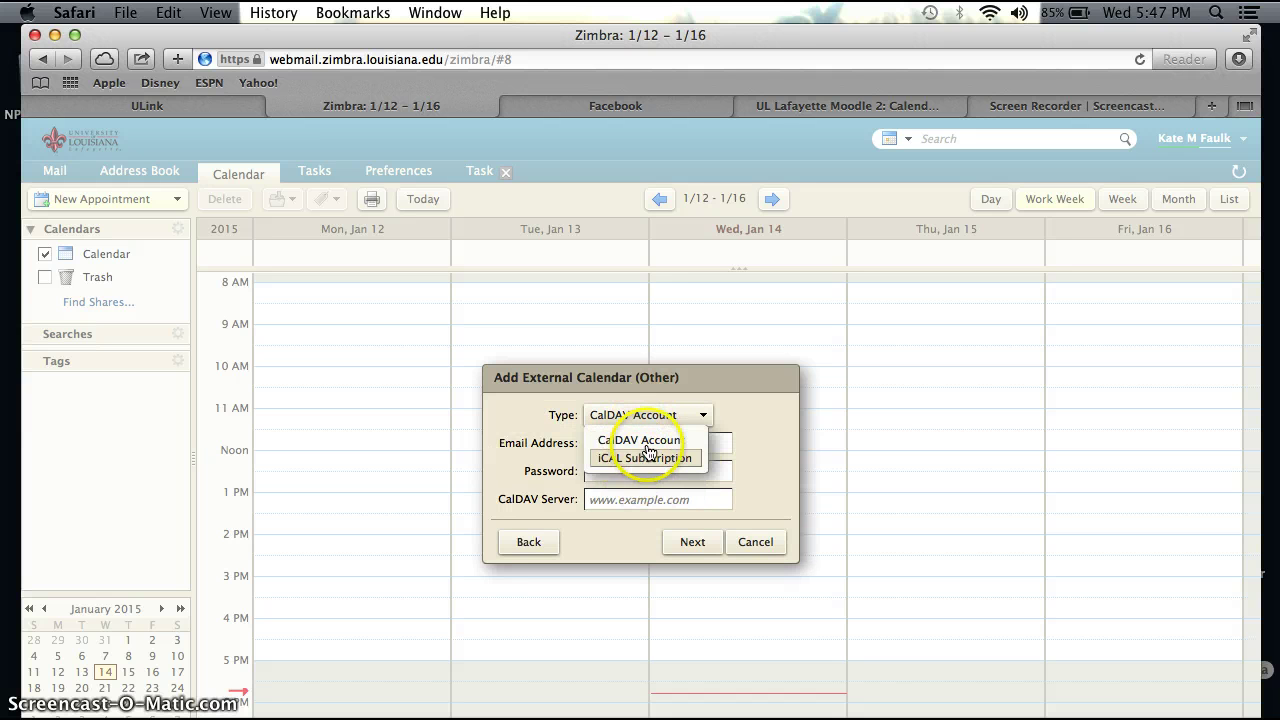
{"action": "left_click", "coordinate": [641, 458]}
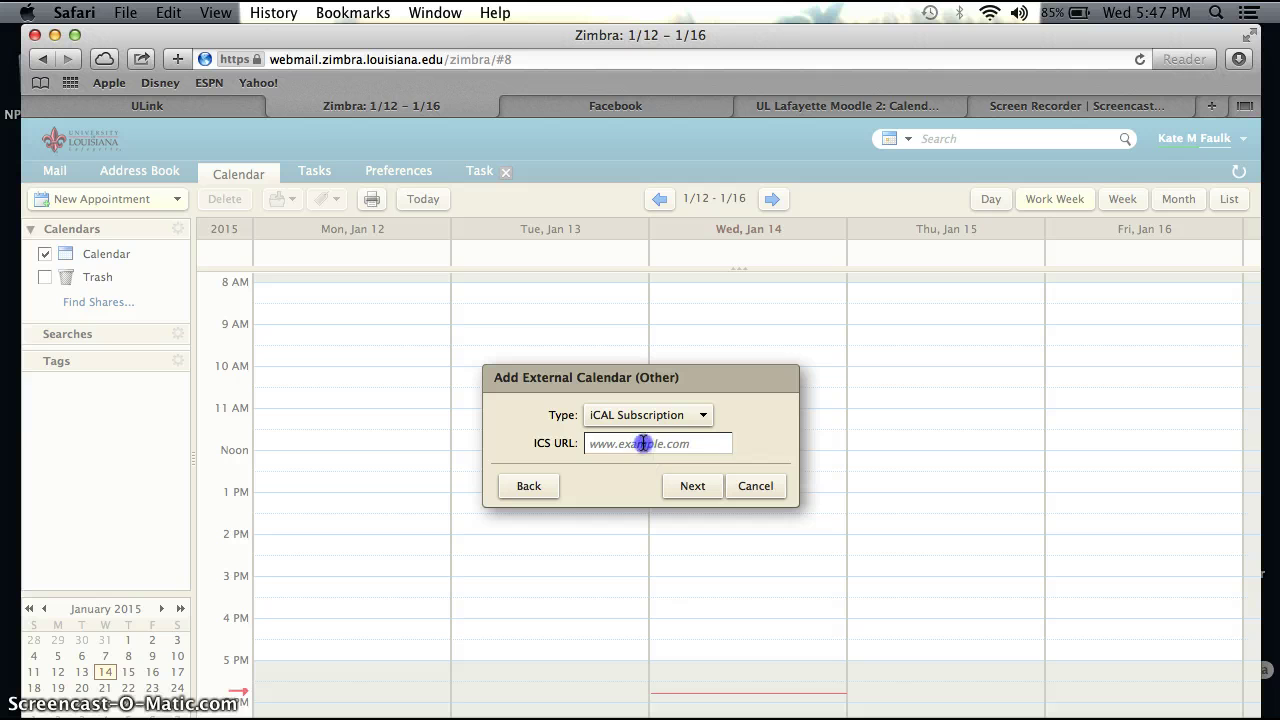
{"action": "left_click", "coordinate": [643, 443]}
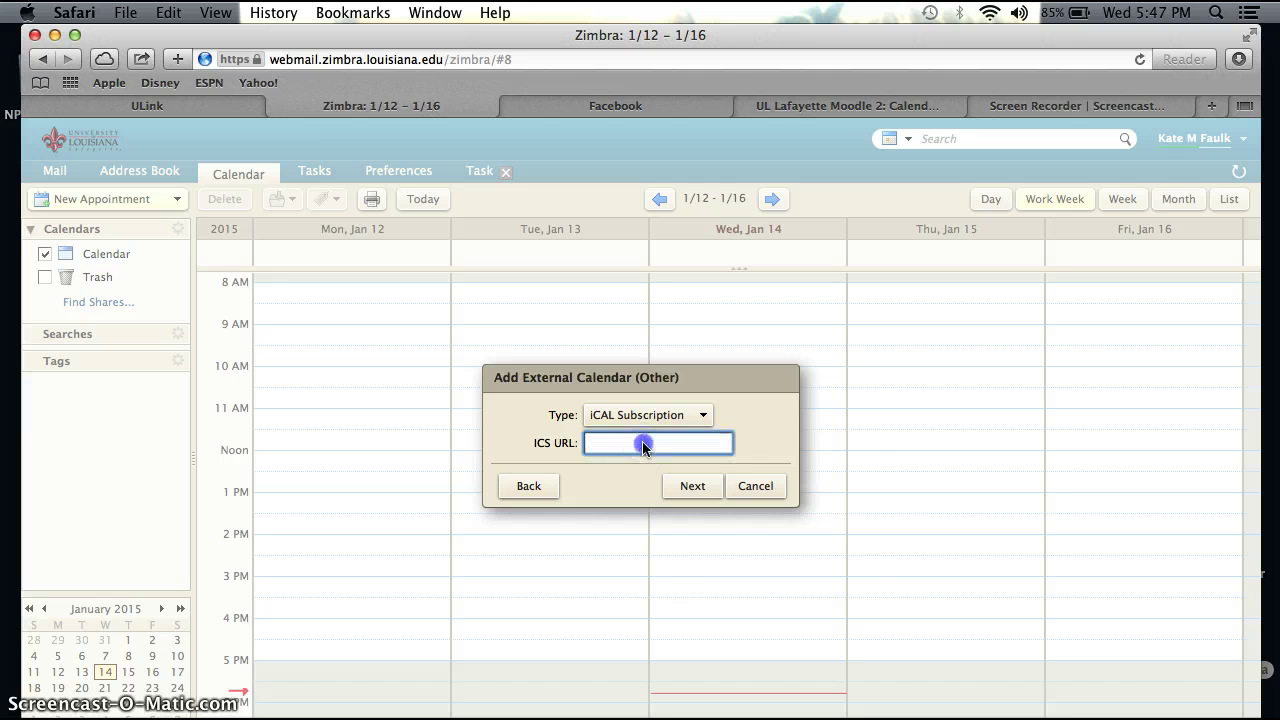
{"action": "right_click", "coordinate": [643, 445]}
{"action": "left_click", "coordinate": [682, 487]}
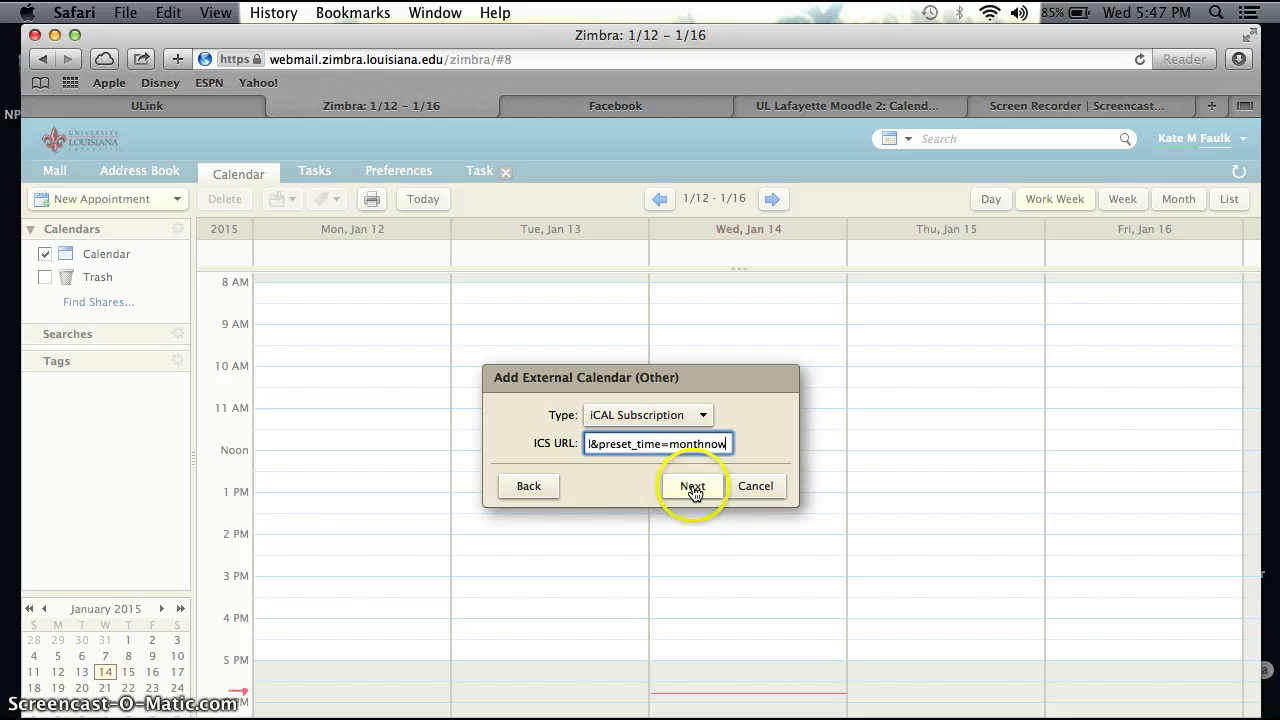
{"action": "left_click", "coordinate": [693, 487]}
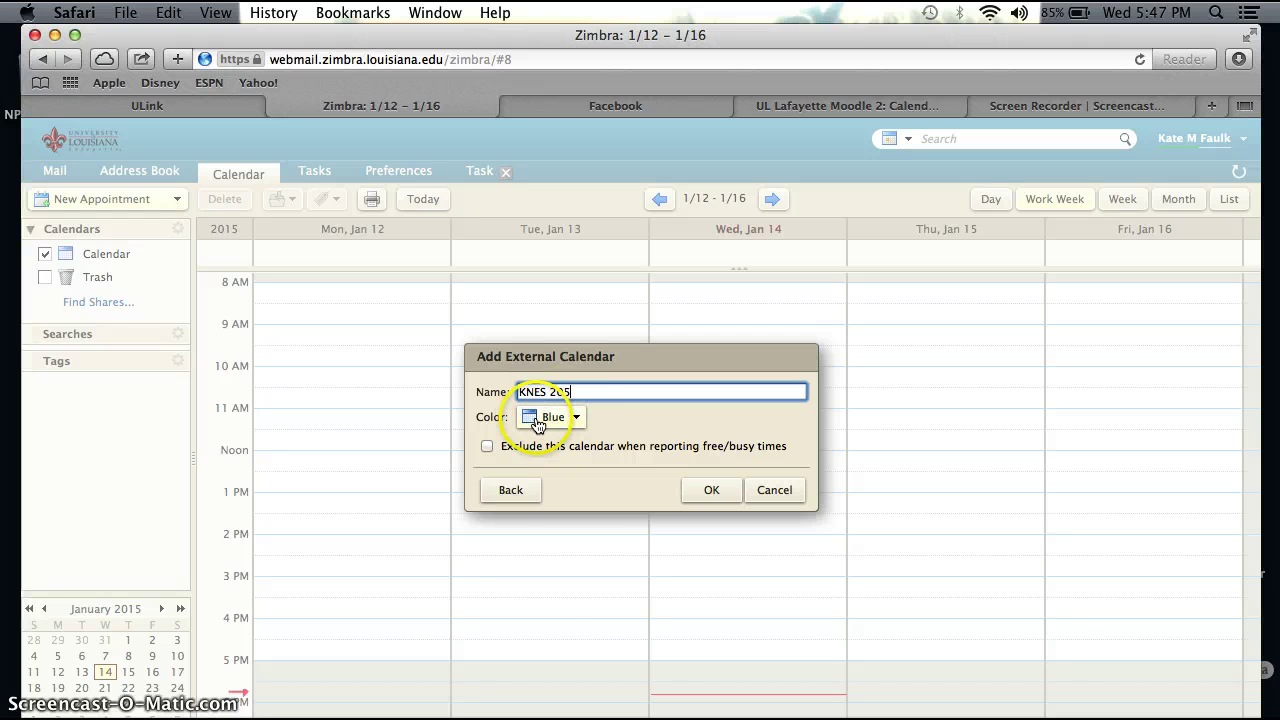
Step: Name the new calendar KNES 205, colour it green, and create it
{"action": "left_click", "coordinate": [532, 417]}
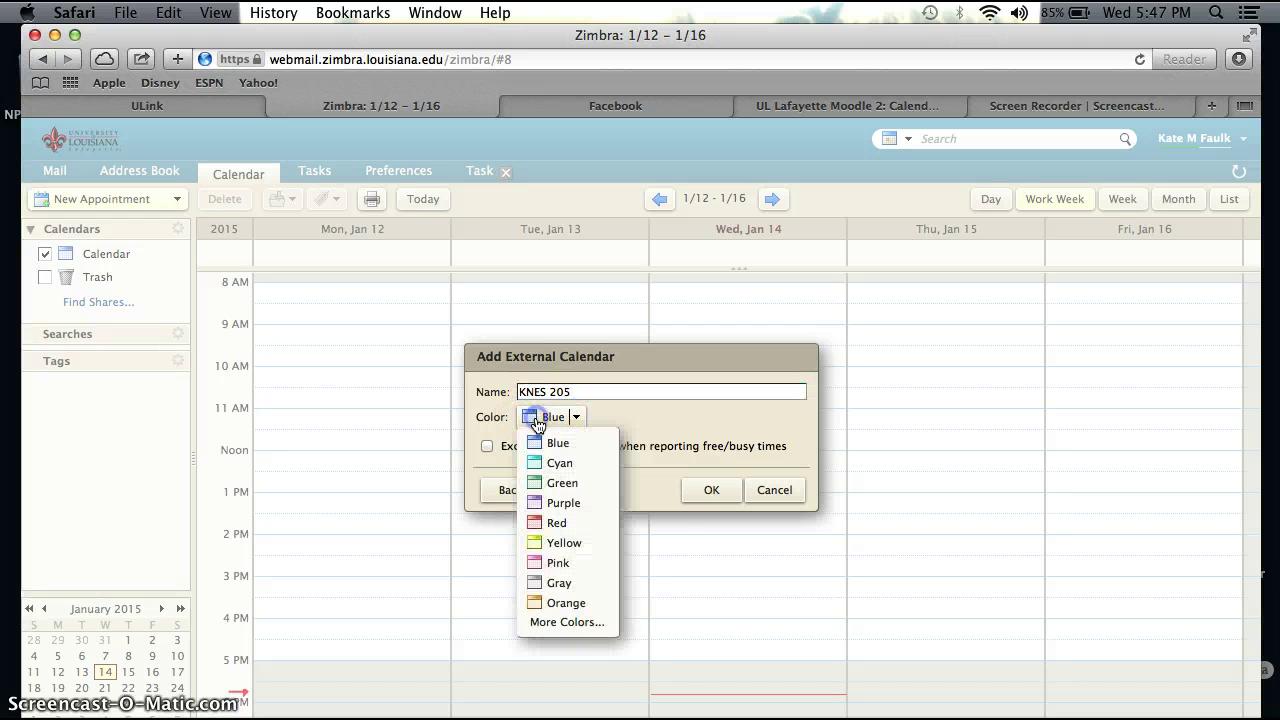
{"action": "left_click", "coordinate": [548, 483]}
{"action": "left_click", "coordinate": [711, 492]}
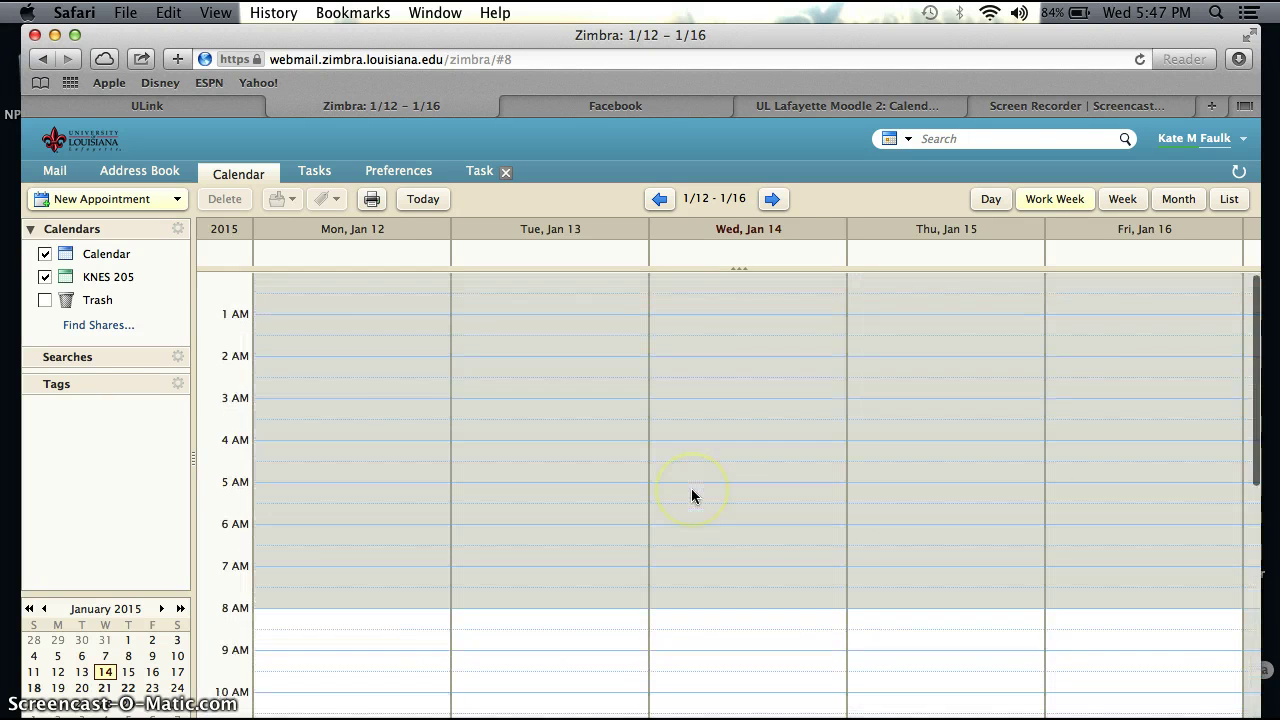
Step: Discard the half-typed task draft without saving it
{"action": "left_click", "coordinate": [58, 172]}
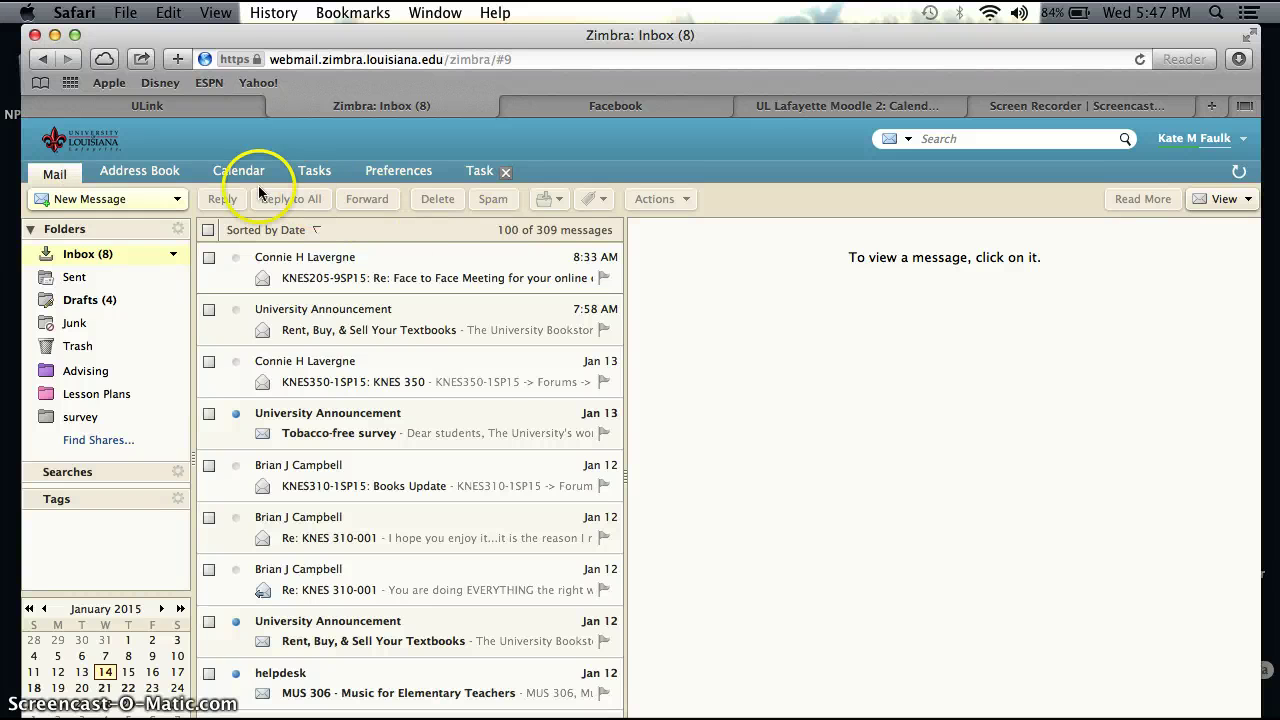
{"action": "left_click", "coordinate": [476, 175]}
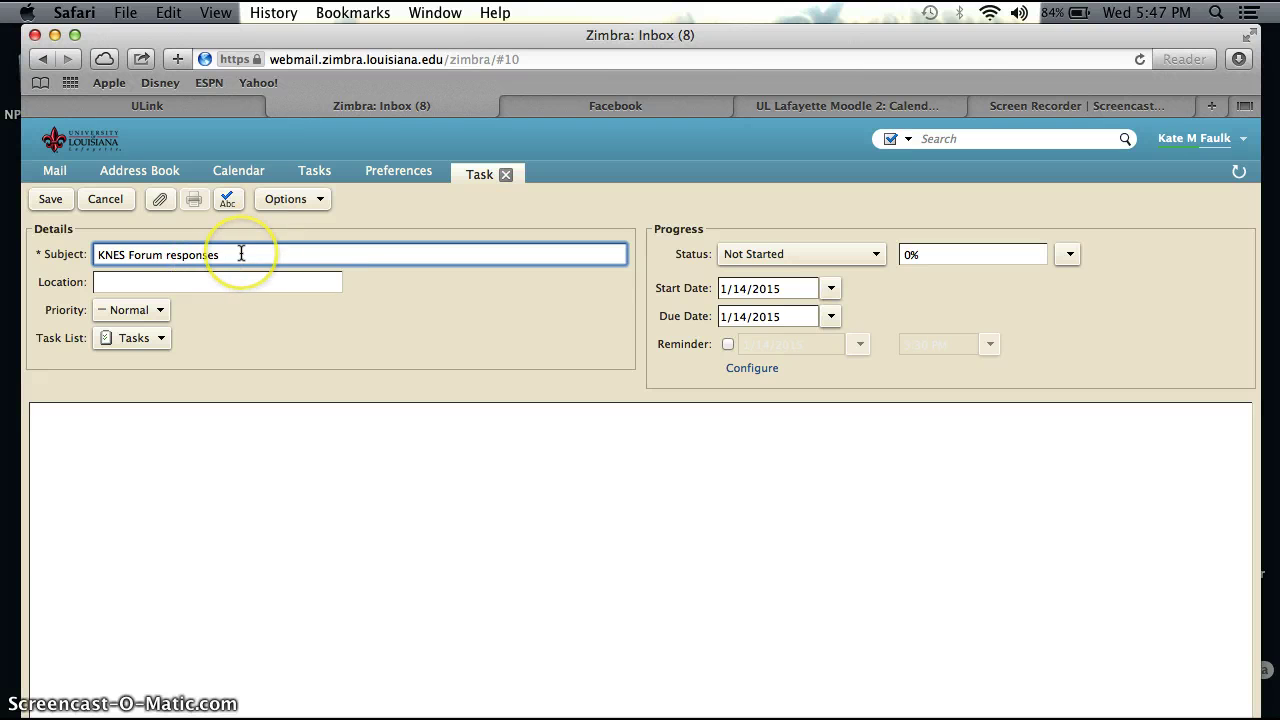
{"action": "key", "text": "BackSpace"}
{"action": "key", "text": "BackSpace"}
{"action": "key", "text": "BackSpace"}
{"action": "key", "text": "BackSpace"}
{"action": "key", "text": "BackSpace"}
{"action": "key", "text": "BackSpace"}
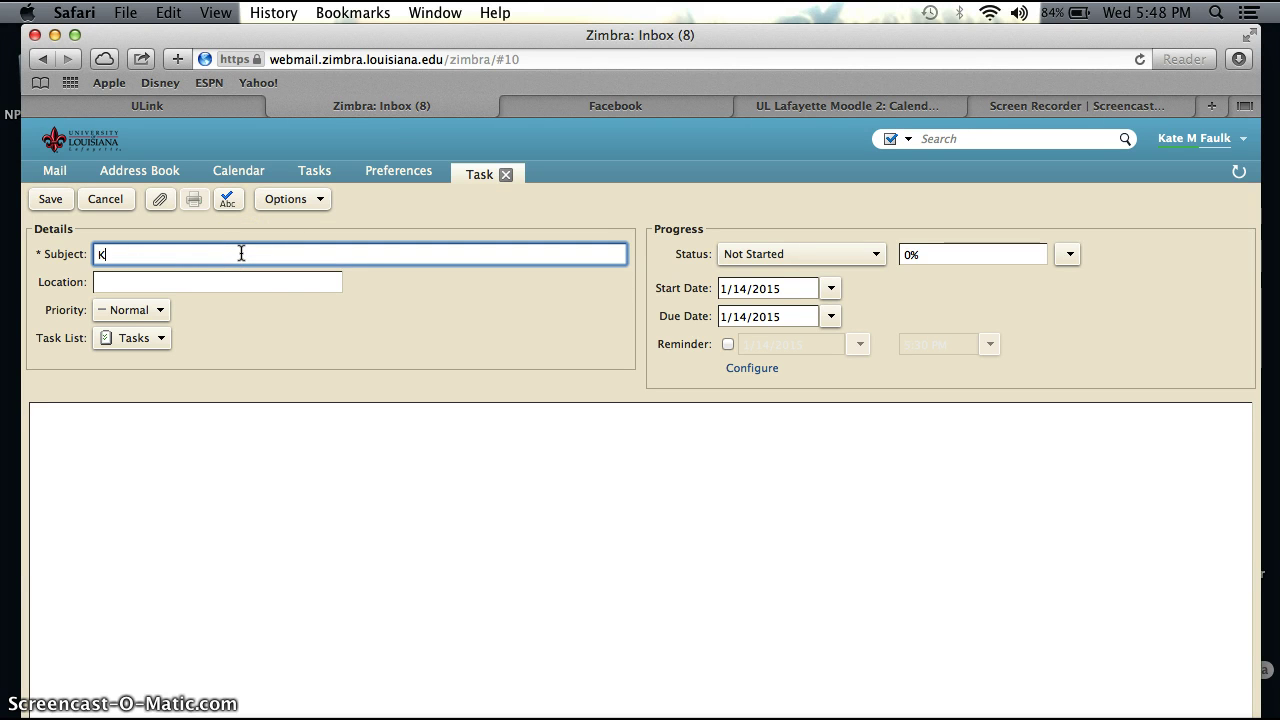
{"action": "left_click", "coordinate": [107, 204]}
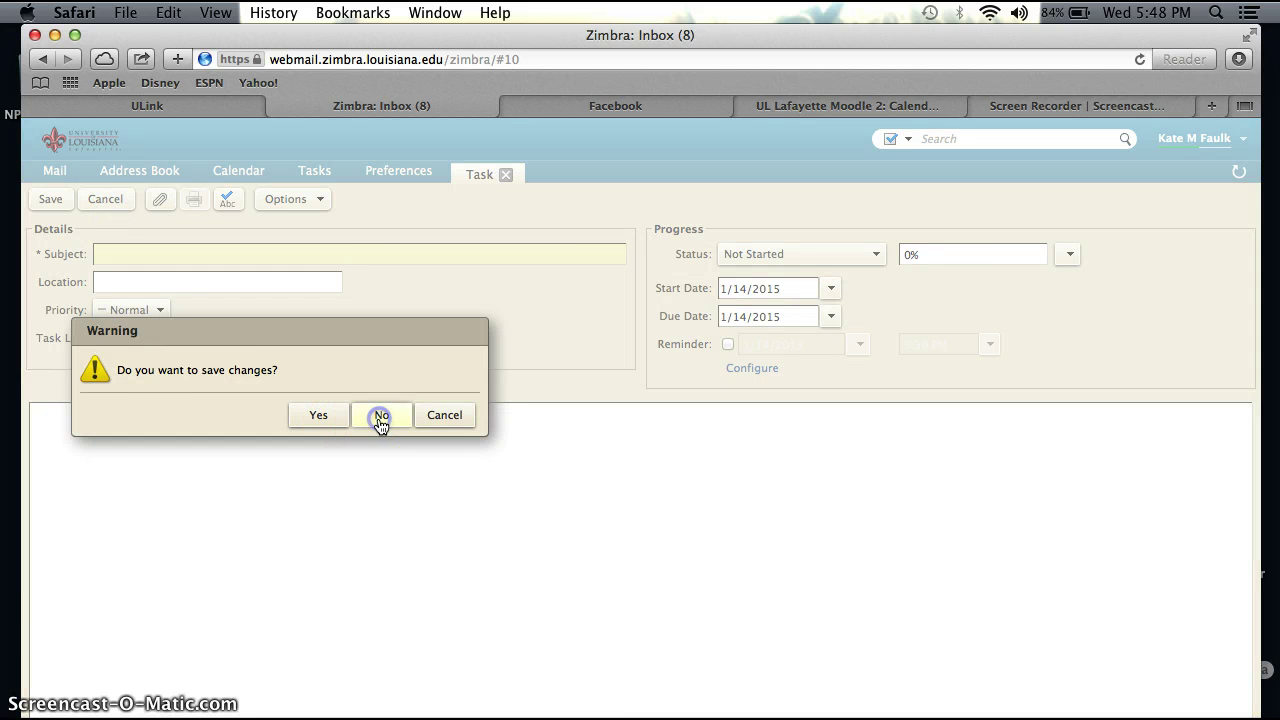
{"action": "left_click", "coordinate": [381, 415]}
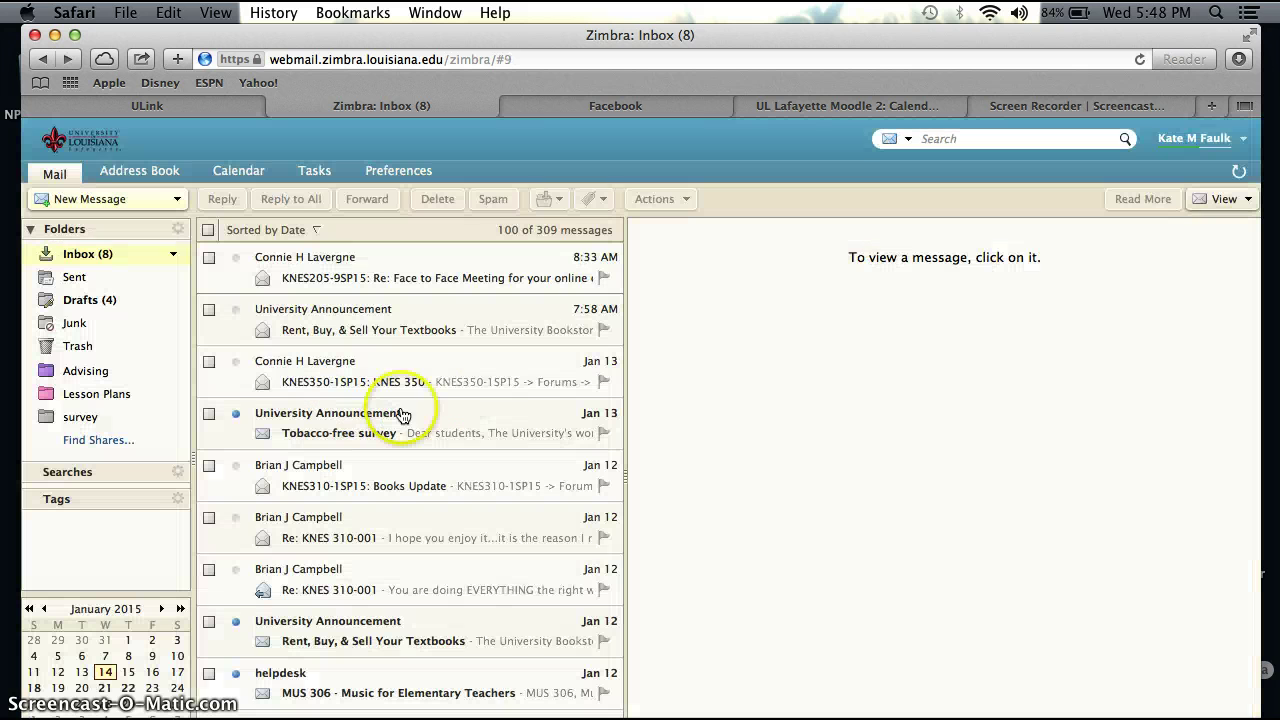
Step: In Tasks, cancel a new task list, then start a blank new task
{"action": "left_click", "coordinate": [309, 172]}
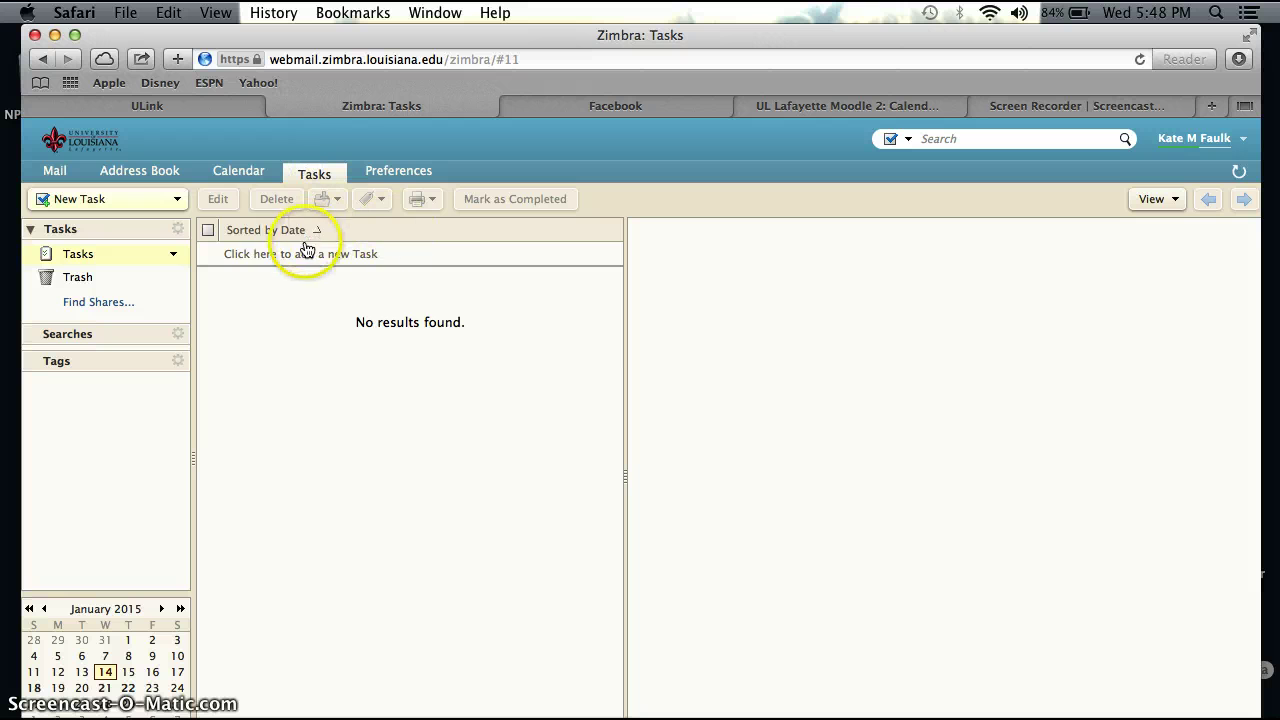
{"action": "left_click", "coordinate": [178, 229]}
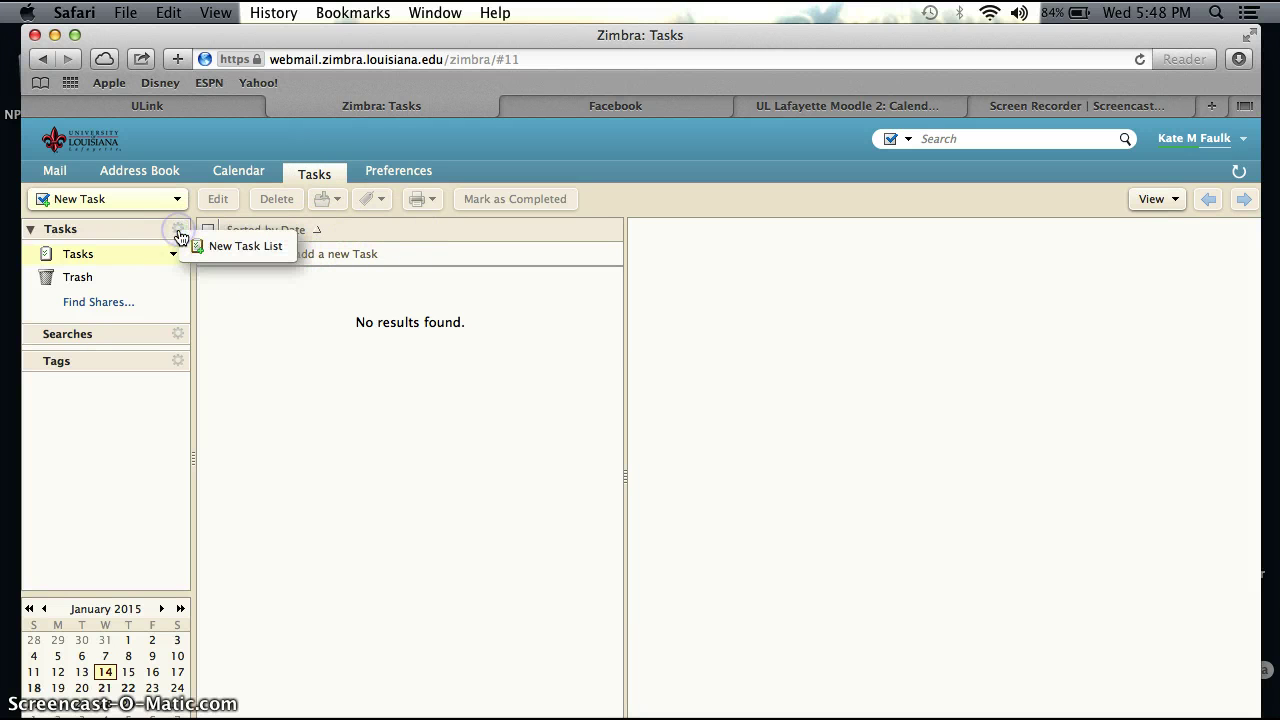
{"action": "left_click", "coordinate": [217, 256]}
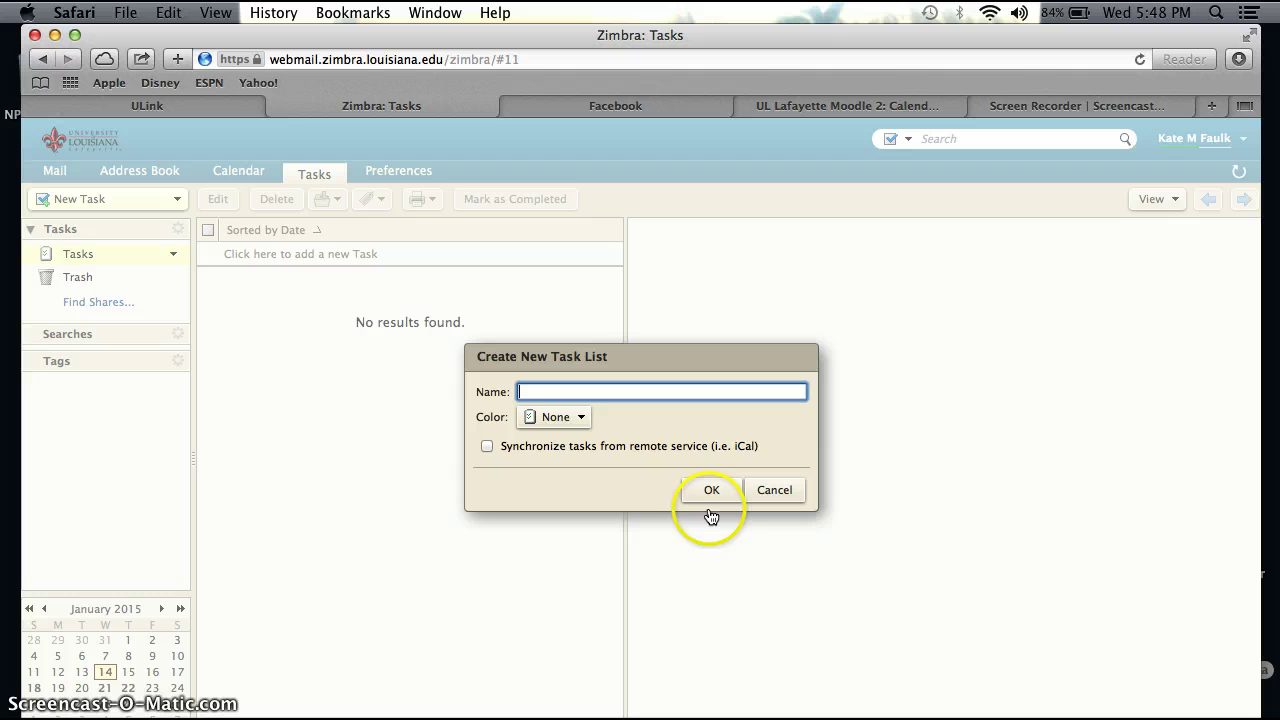
{"action": "left_click", "coordinate": [772, 490]}
{"action": "left_click", "coordinate": [177, 199]}
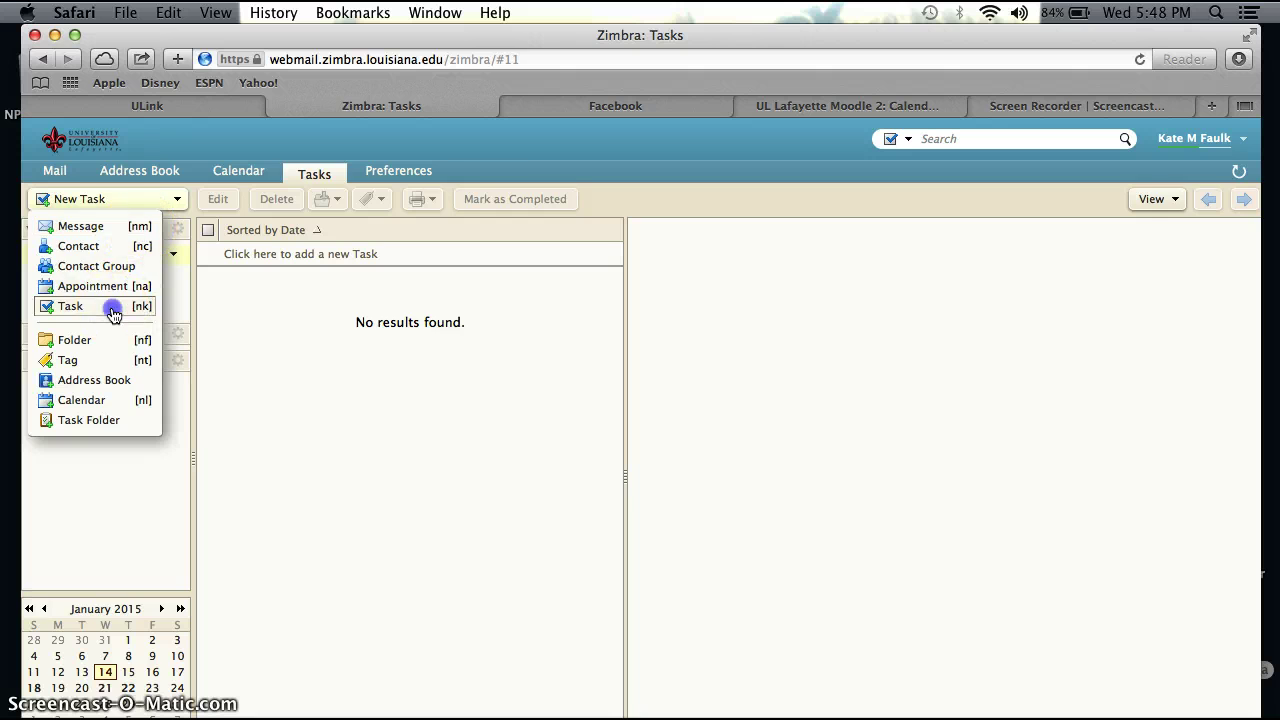
{"action": "left_click", "coordinate": [110, 305]}
Step: Save task 'KNES 205 Responses' with start date 1/14/2015 and due date 1/17/2015
{"action": "left_click", "coordinate": [179, 254]}
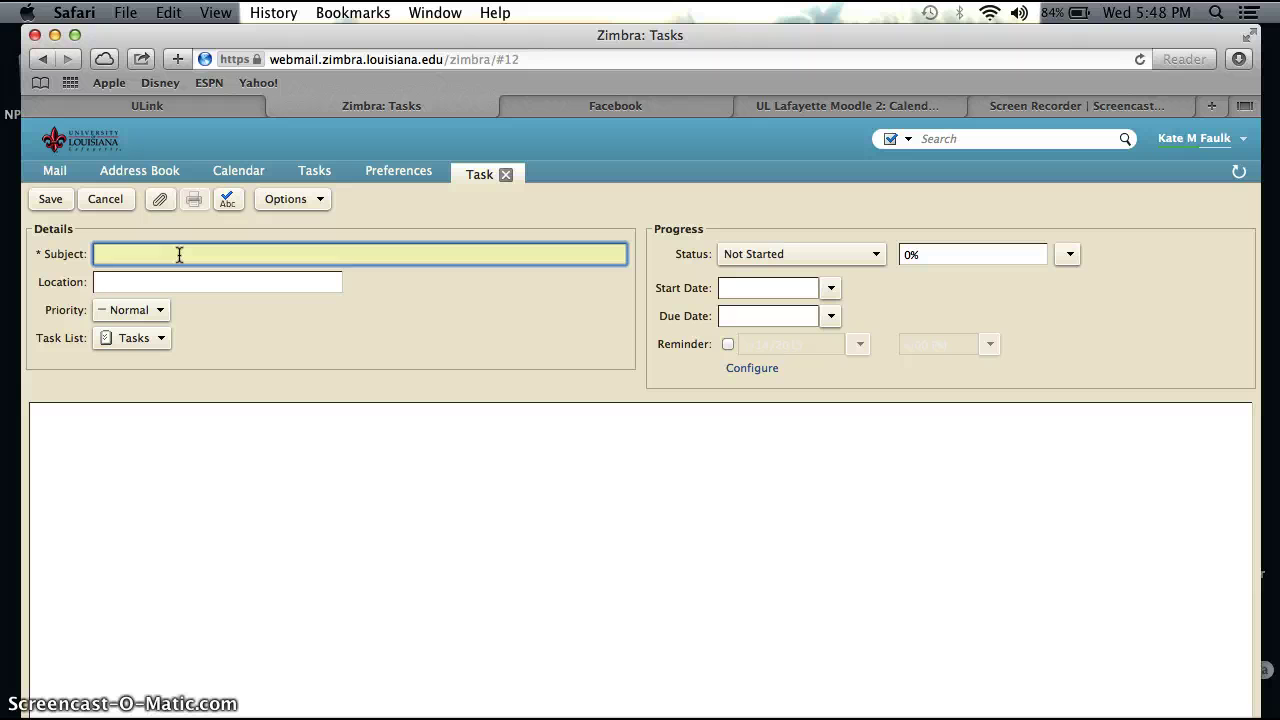
{"action": "type", "text": "KNES 205 Responses"}
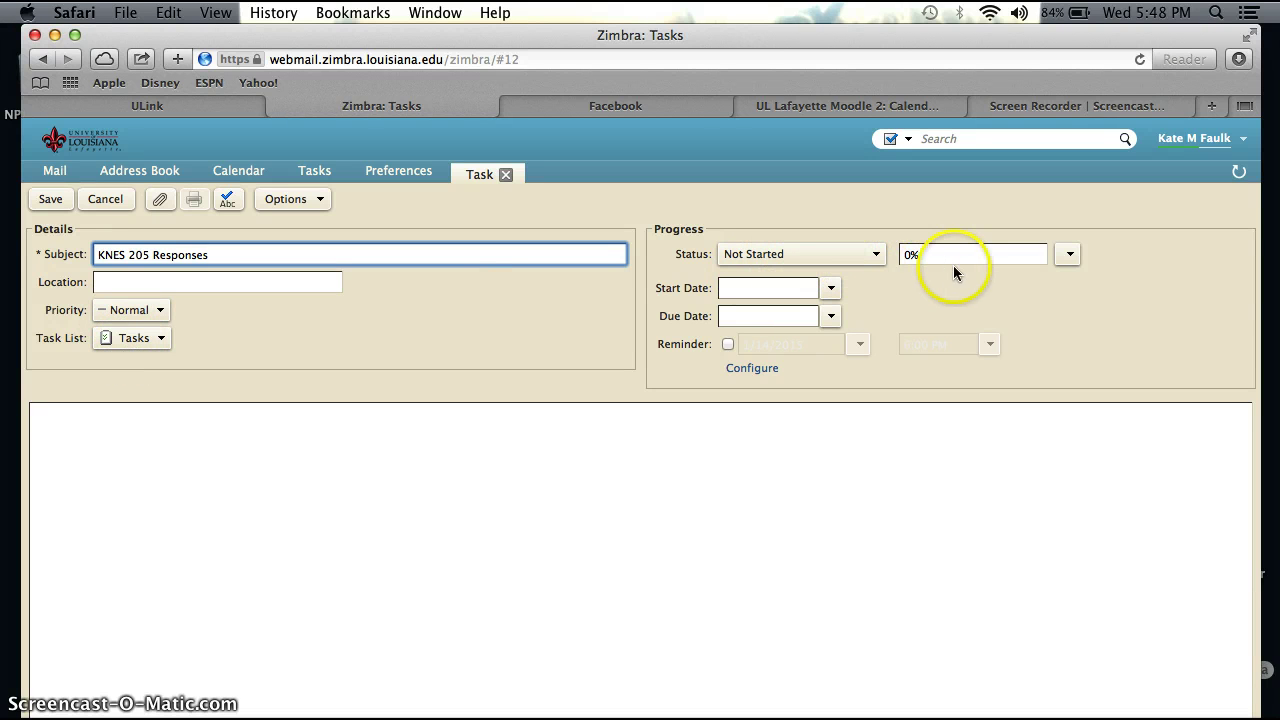
{"action": "left_click", "coordinate": [831, 289]}
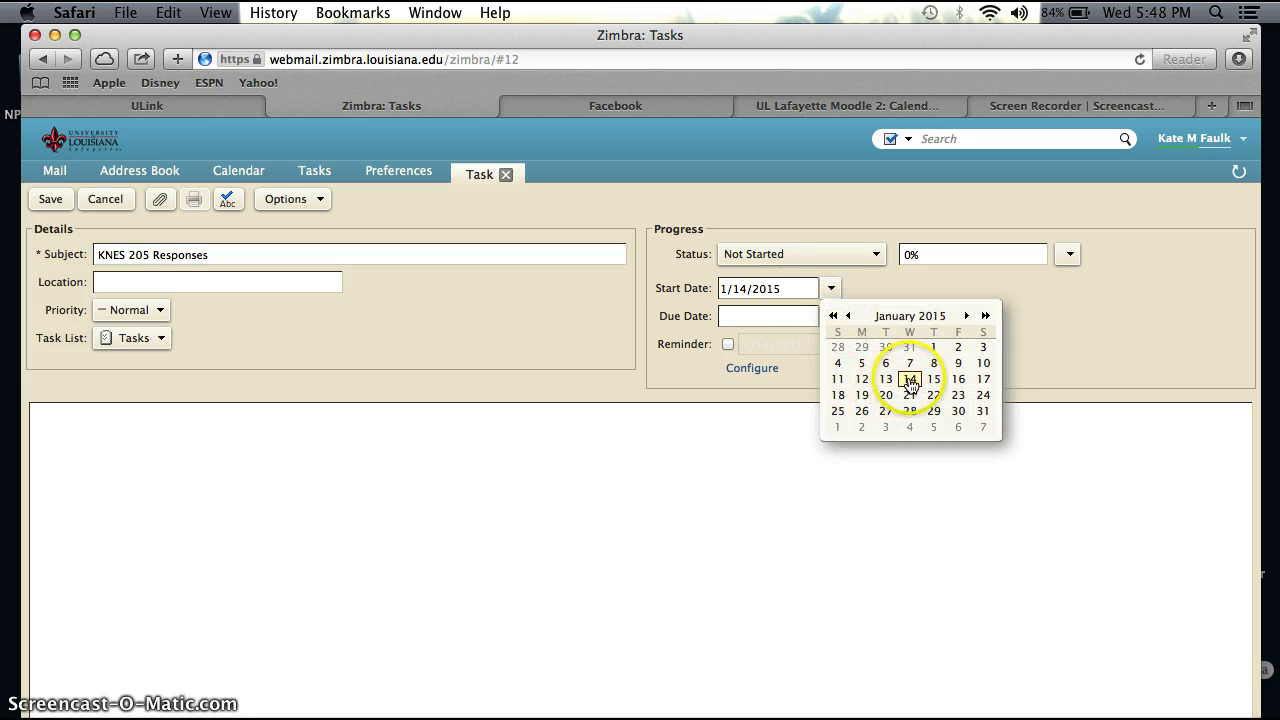
{"action": "left_click", "coordinate": [777, 317]}
{"action": "left_click", "coordinate": [831, 322]}
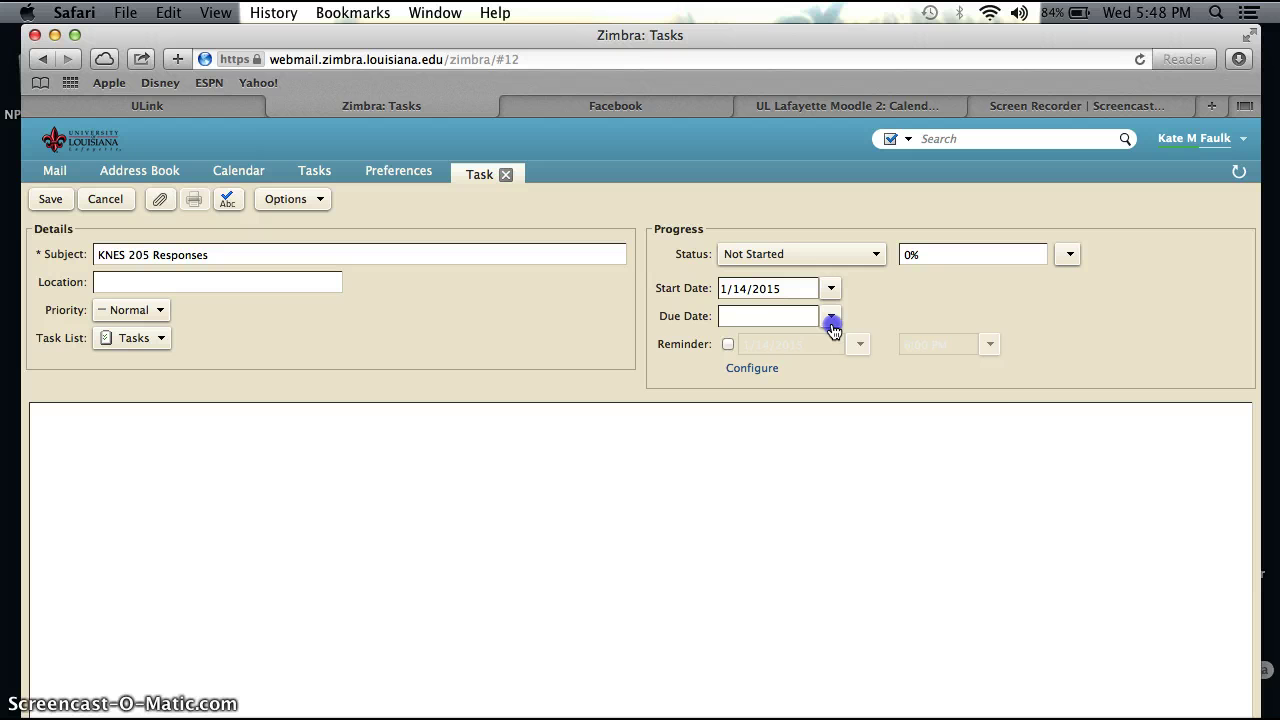
{"action": "left_click", "coordinate": [984, 407]}
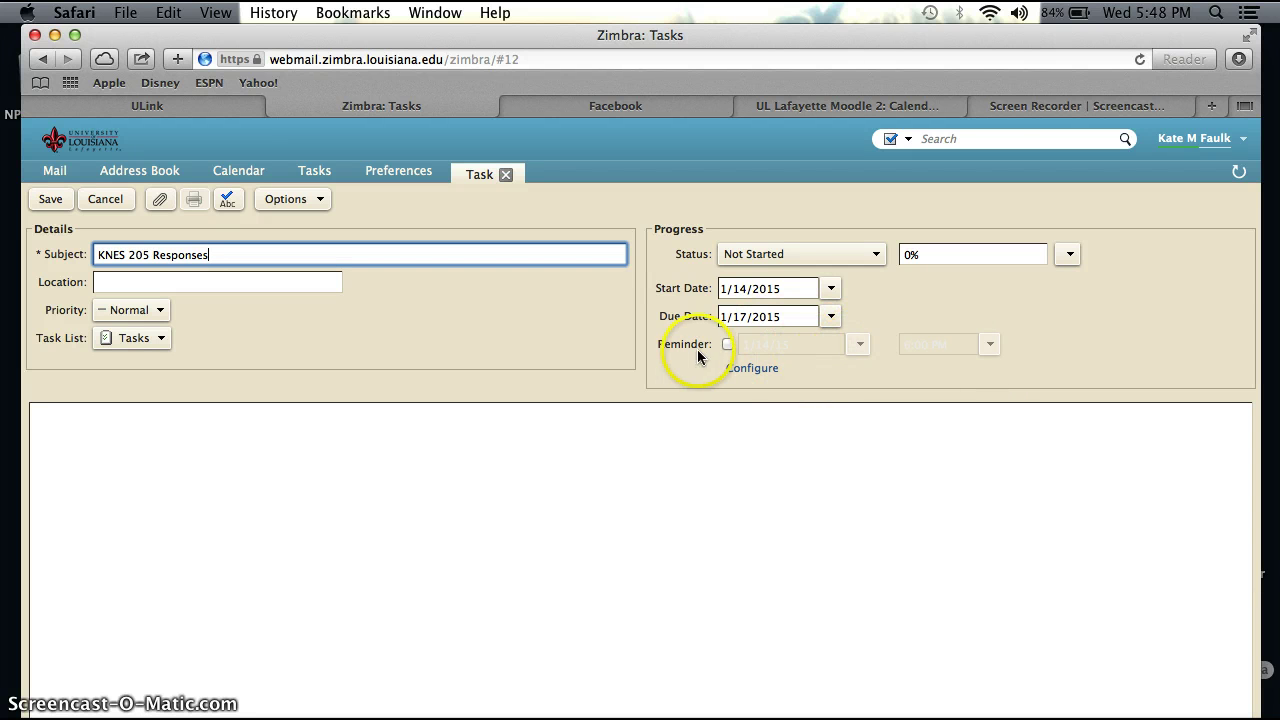
{"action": "left_click", "coordinate": [750, 369]}
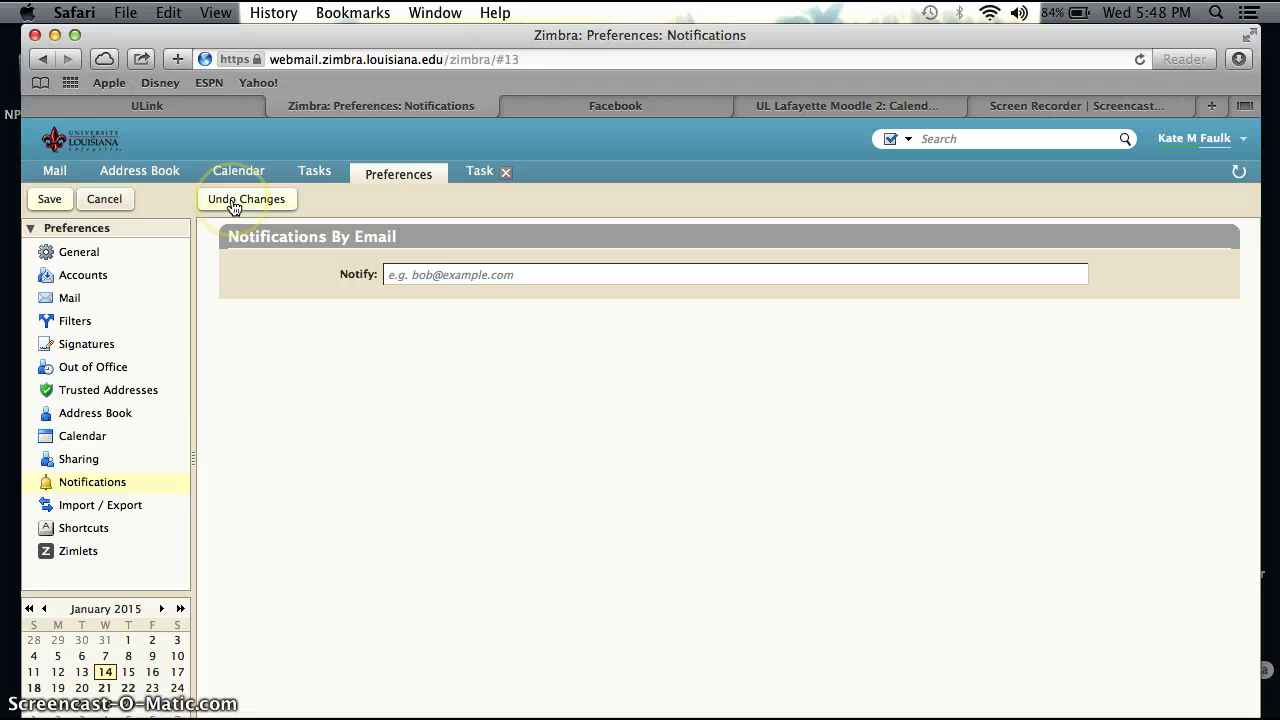
{"action": "left_click", "coordinate": [50, 199]}
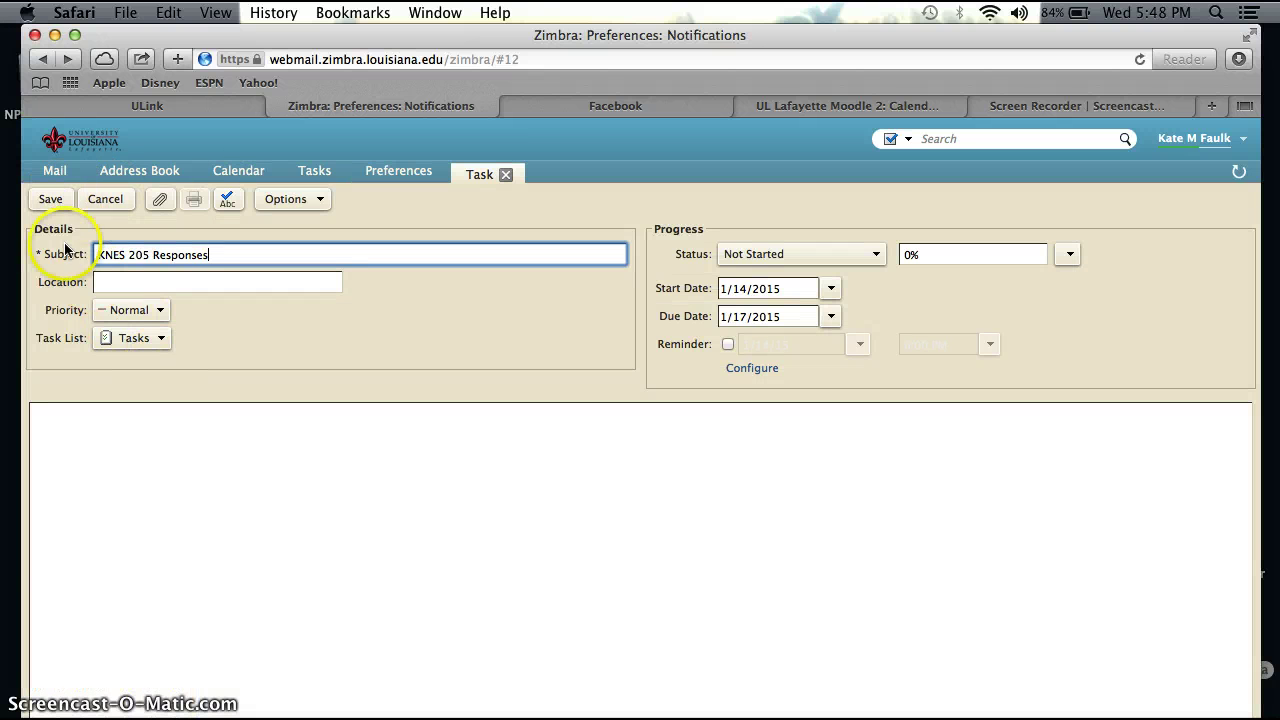
{"action": "left_click", "coordinate": [50, 199]}
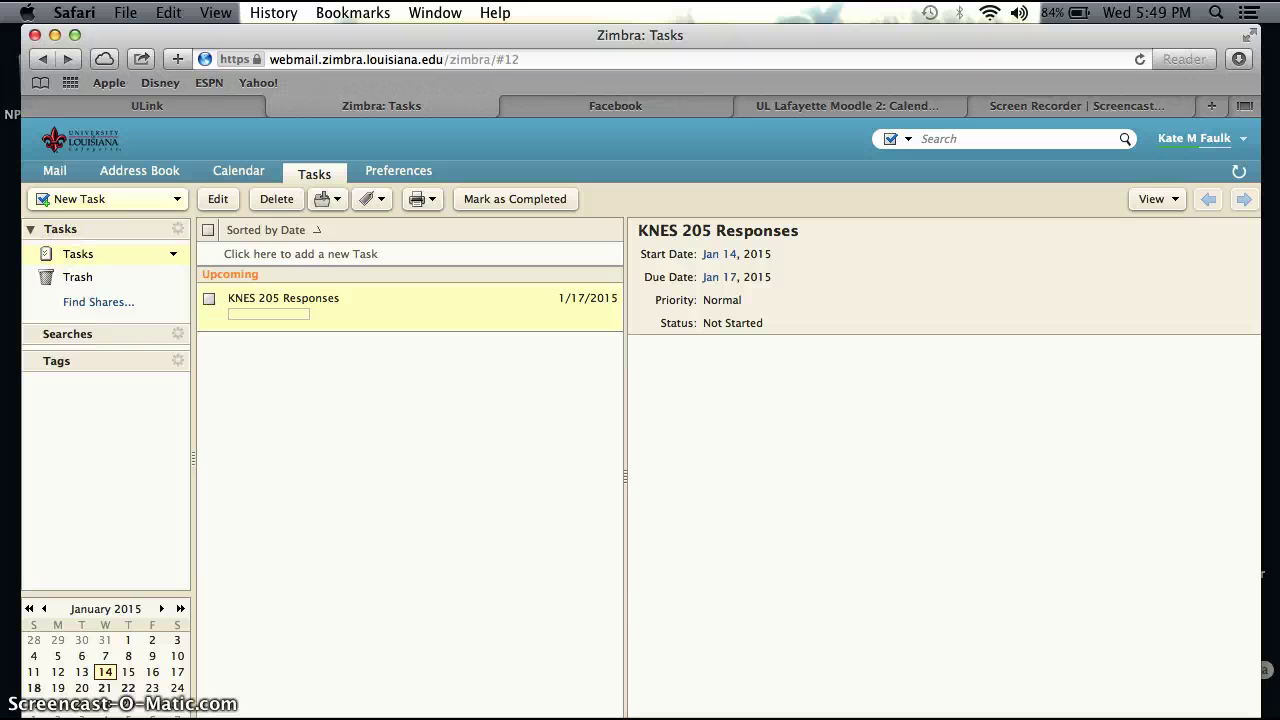
Step: Create a blue KNES 350 mail folder and move the KNES 350 forum message into it
{"action": "left_click", "coordinate": [55, 170]}
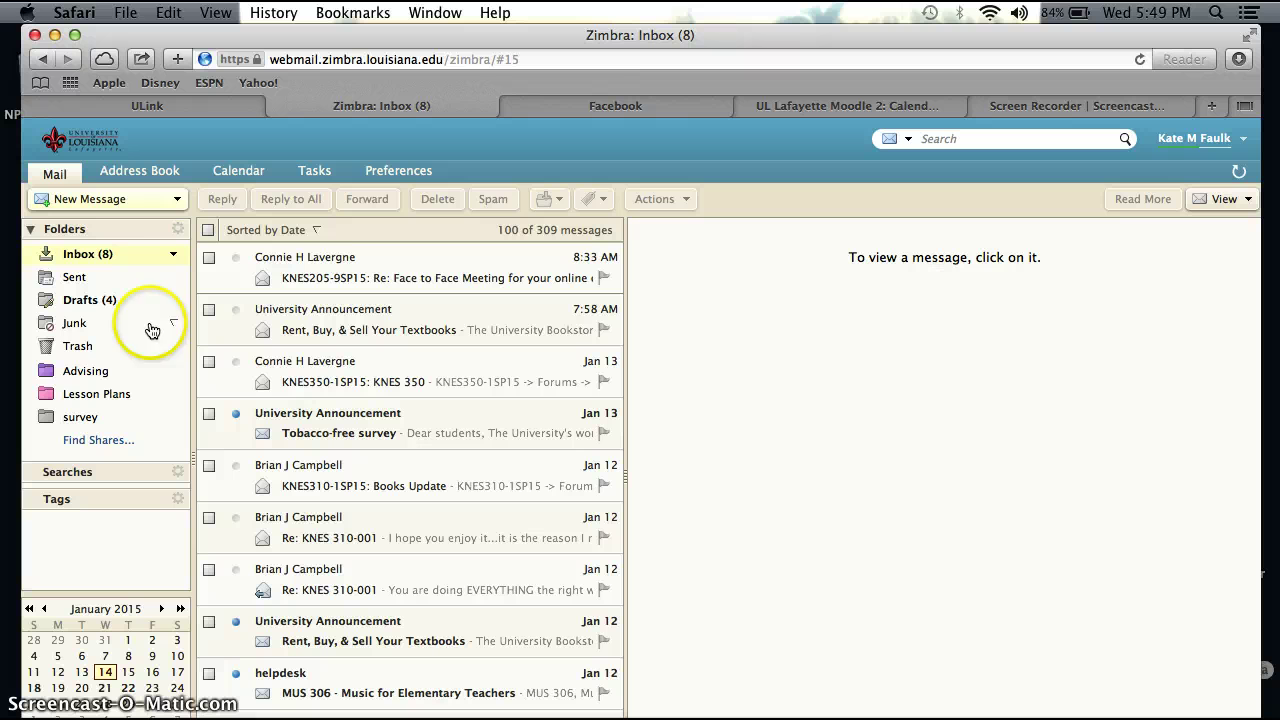
{"action": "left_click", "coordinate": [178, 231]}
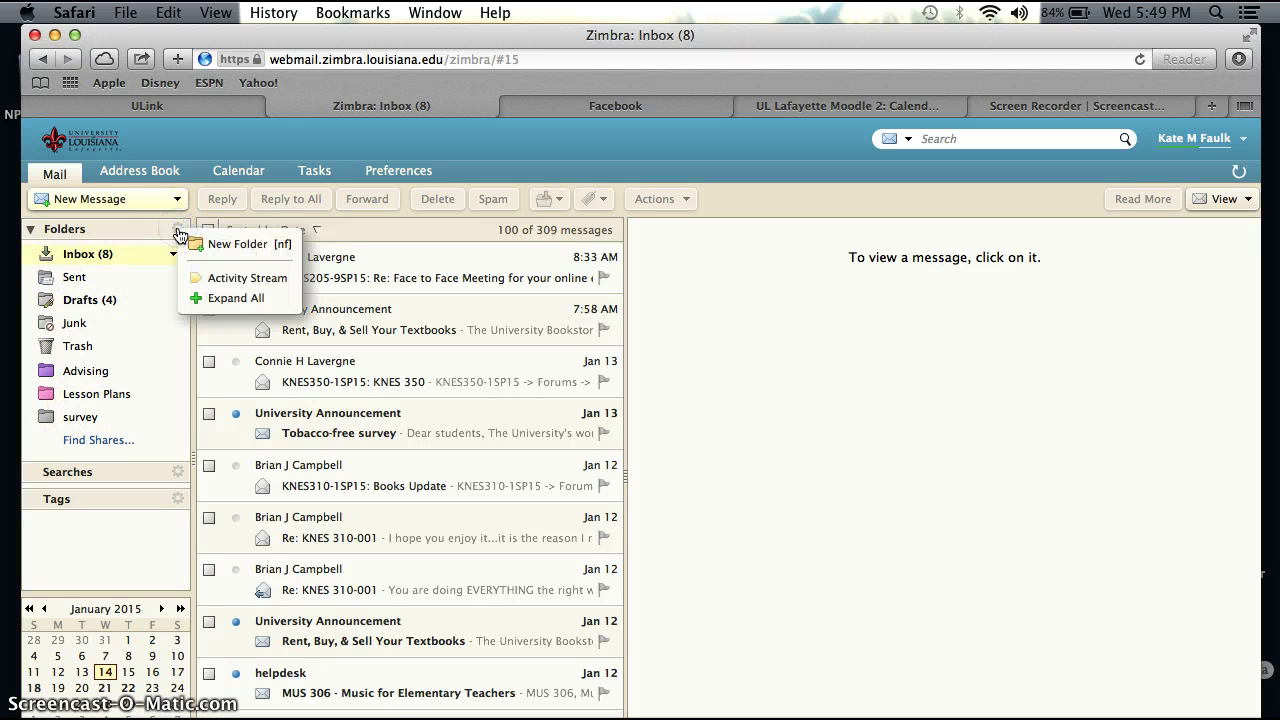
{"action": "left_click", "coordinate": [215, 244]}
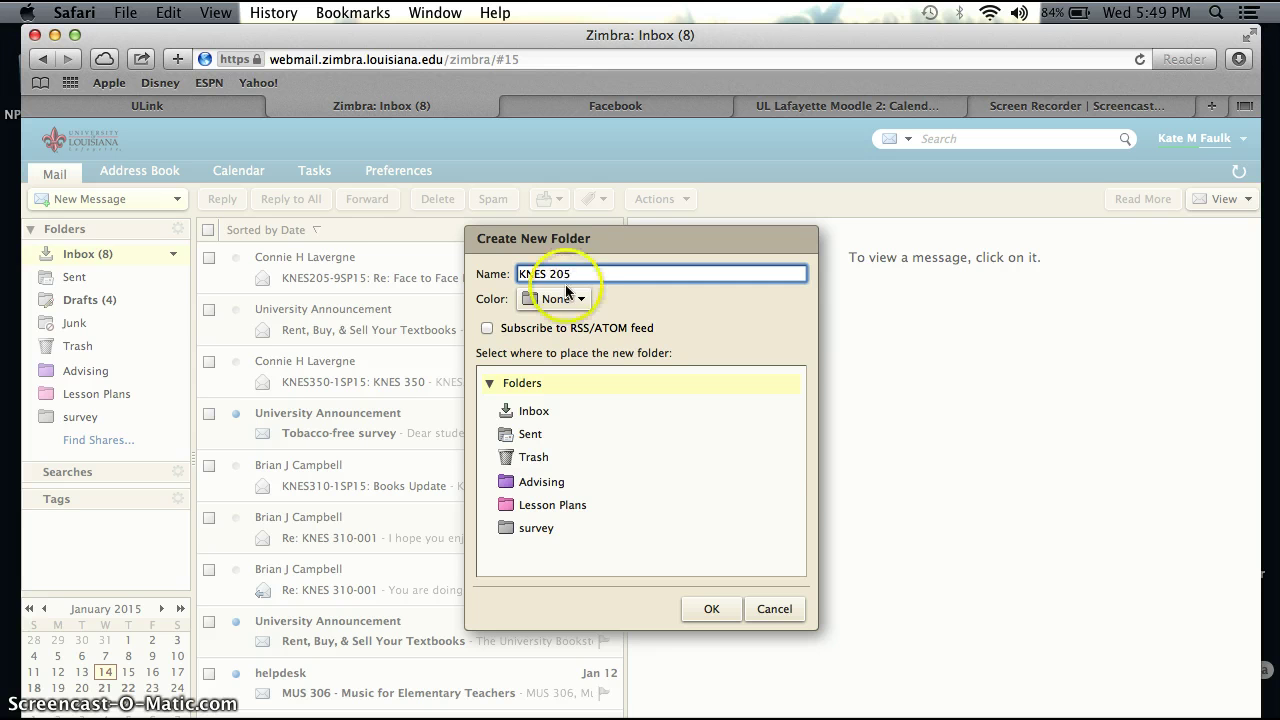
{"action": "left_click", "coordinate": [555, 298]}
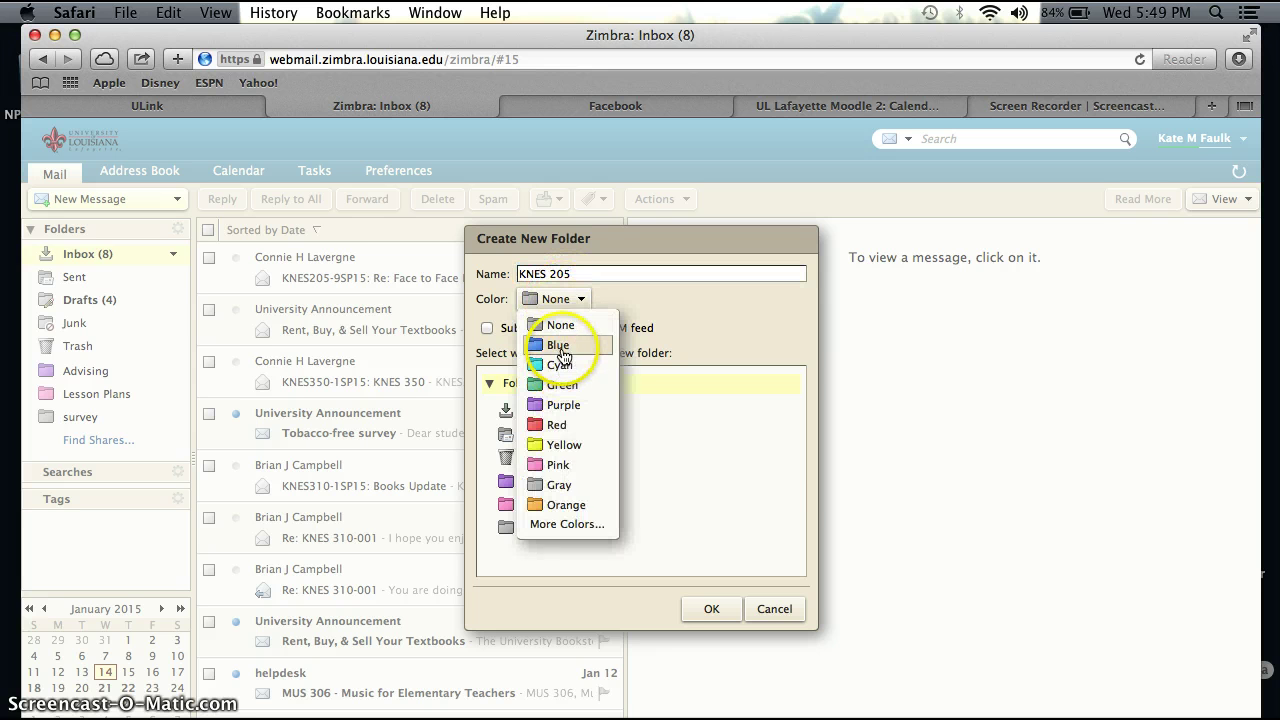
{"action": "left_click", "coordinate": [557, 345]}
{"action": "left_click", "coordinate": [710, 609]}
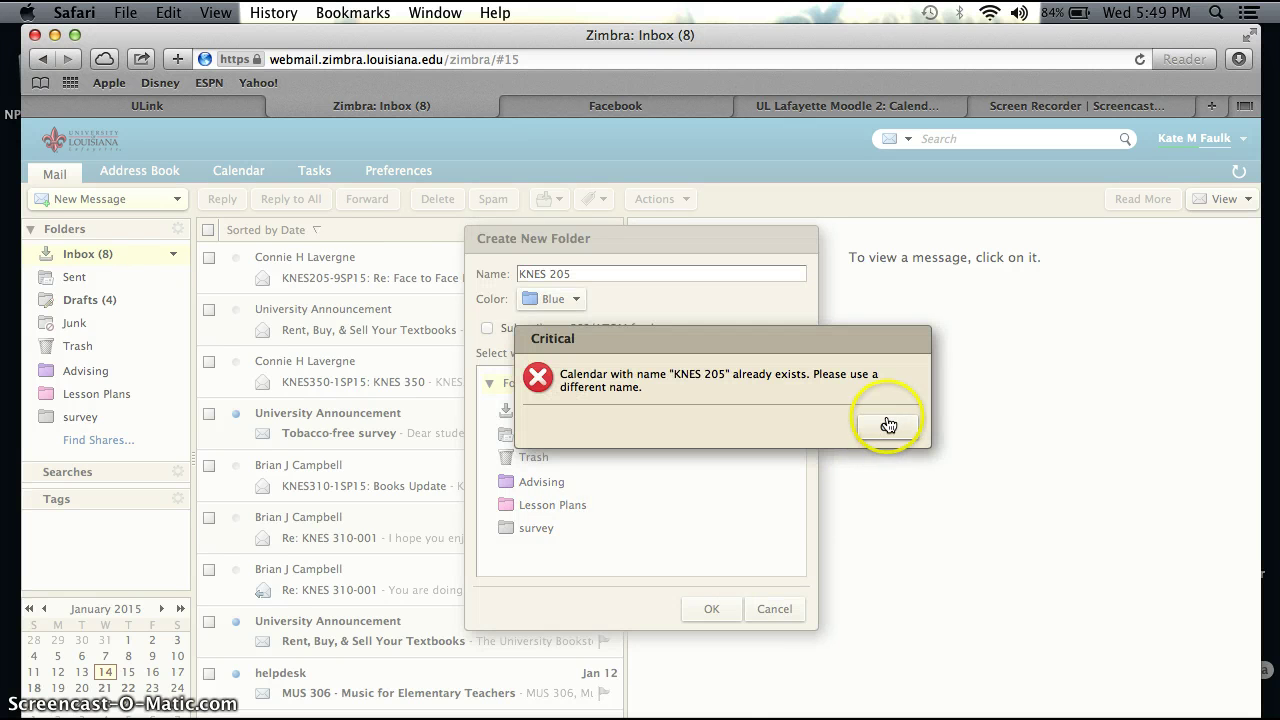
{"action": "left_click", "coordinate": [887, 426]}
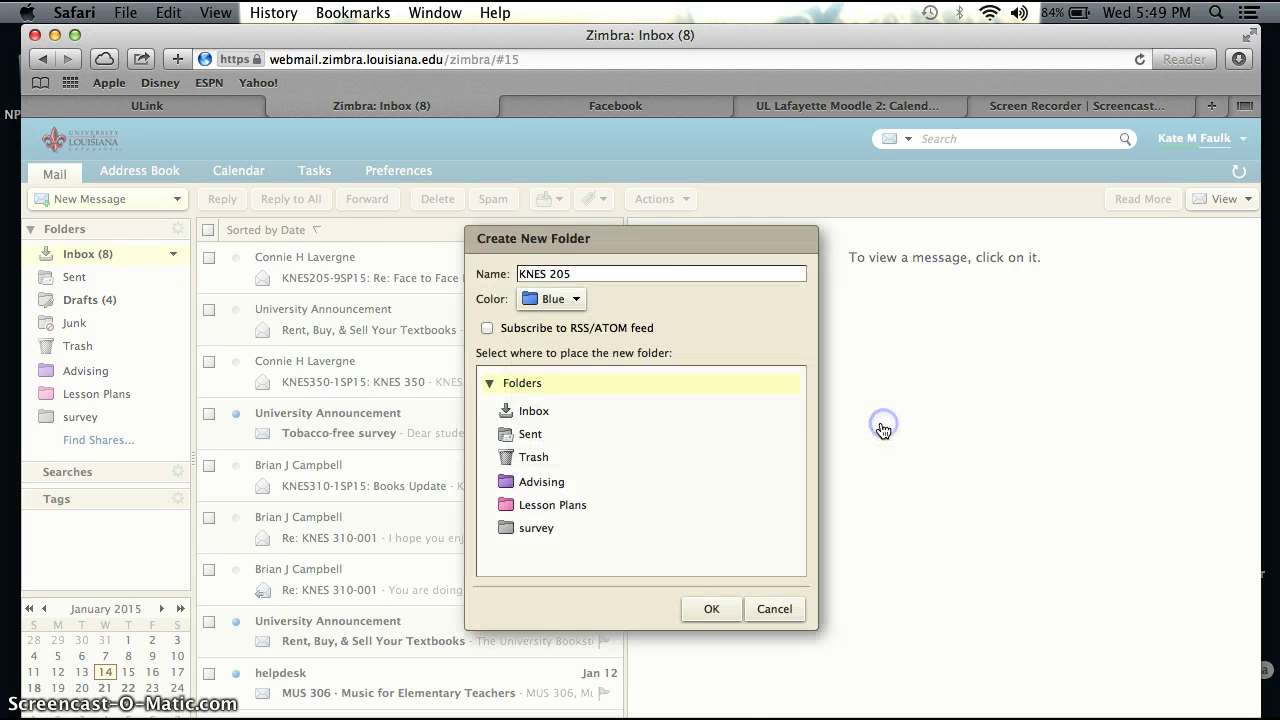
{"action": "left_click", "coordinate": [580, 273]}
{"action": "key", "text": "BackSpace"}
{"action": "key", "text": "BackSpace"}
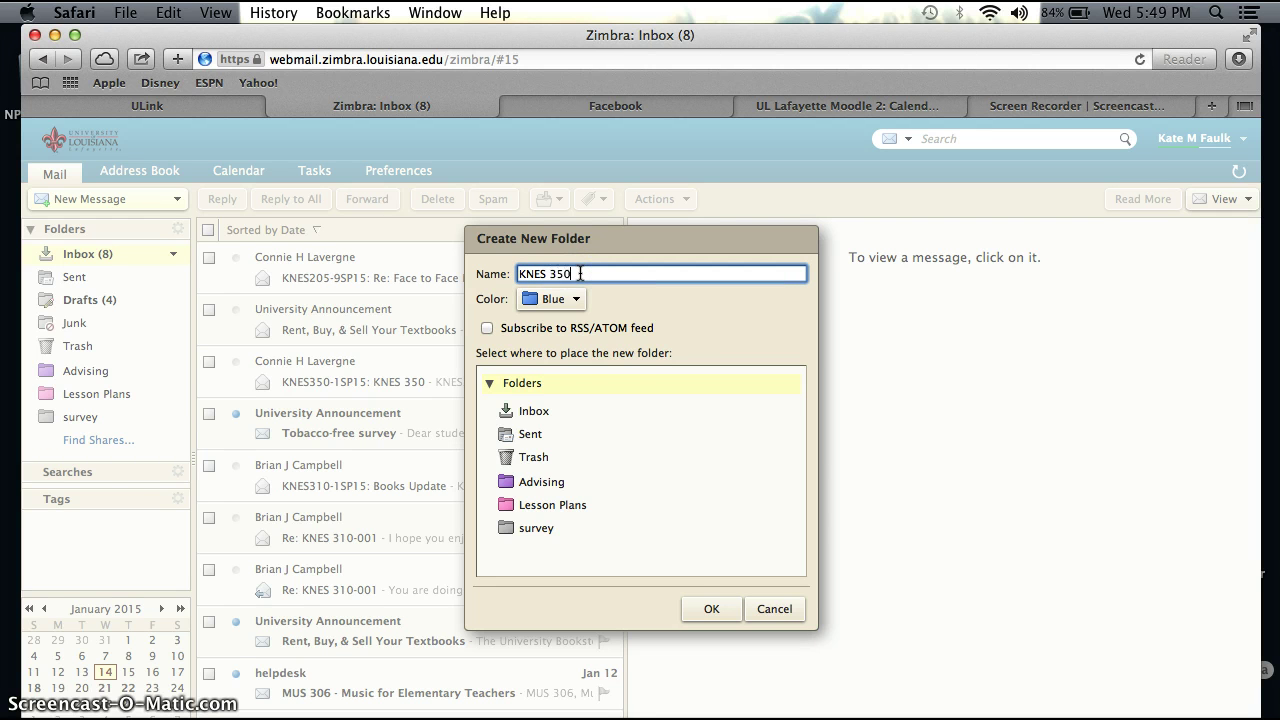
{"action": "left_click", "coordinate": [711, 609]}
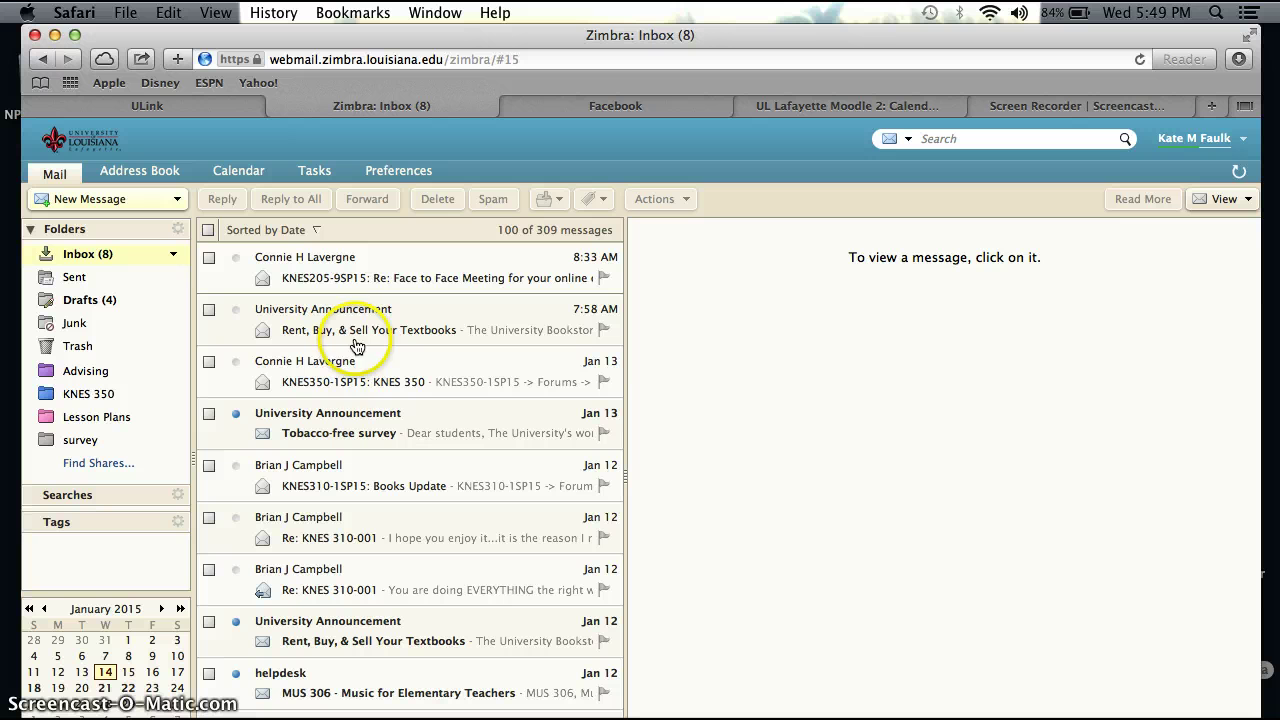
{"action": "left_click_drag", "start_coordinate": [340, 376], "coordinate": [88, 394]}
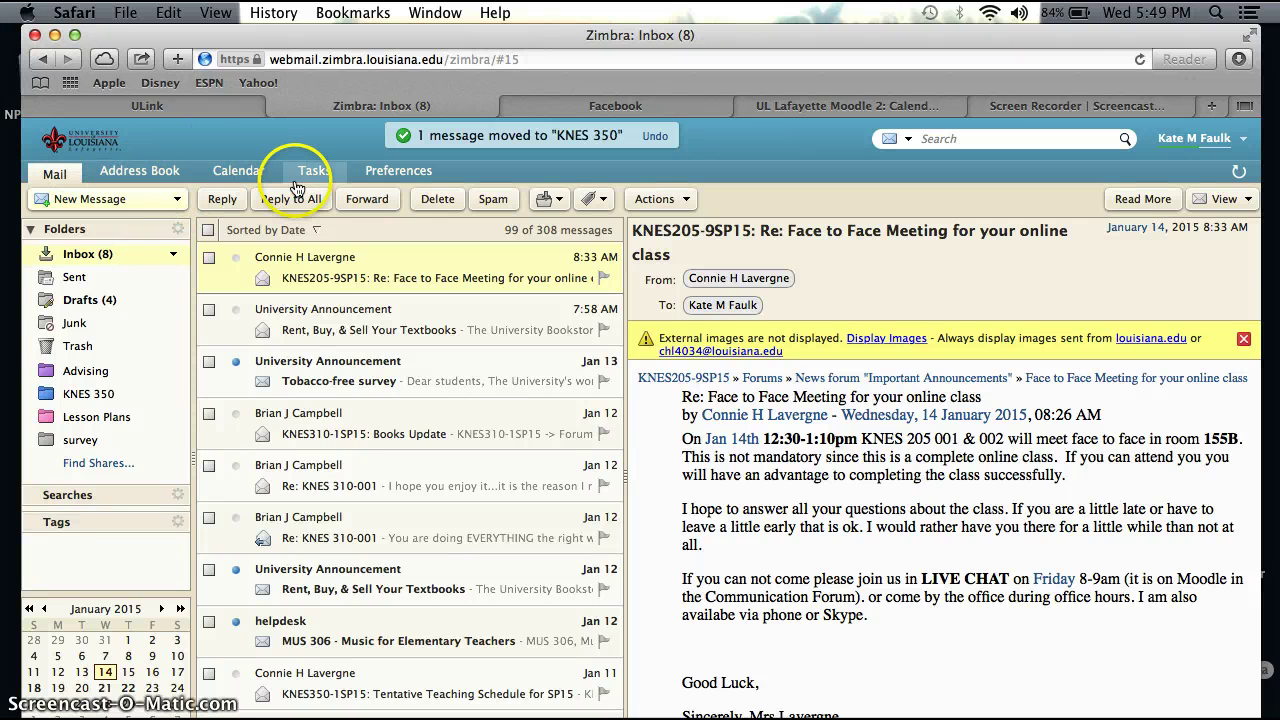
{"action": "left_click", "coordinate": [377, 180]}
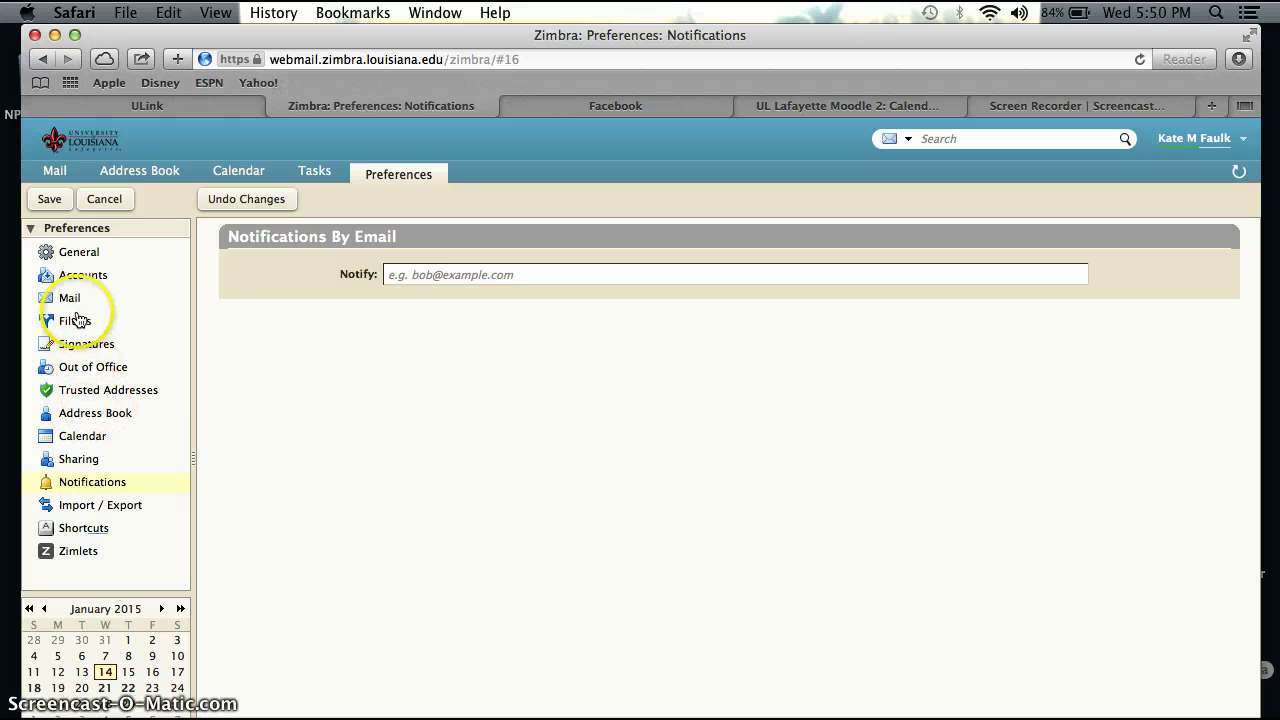
Step: Save a renamed signature reading 'Thank you,' followed by the user's full name and user ID
{"action": "left_click", "coordinate": [80, 346]}
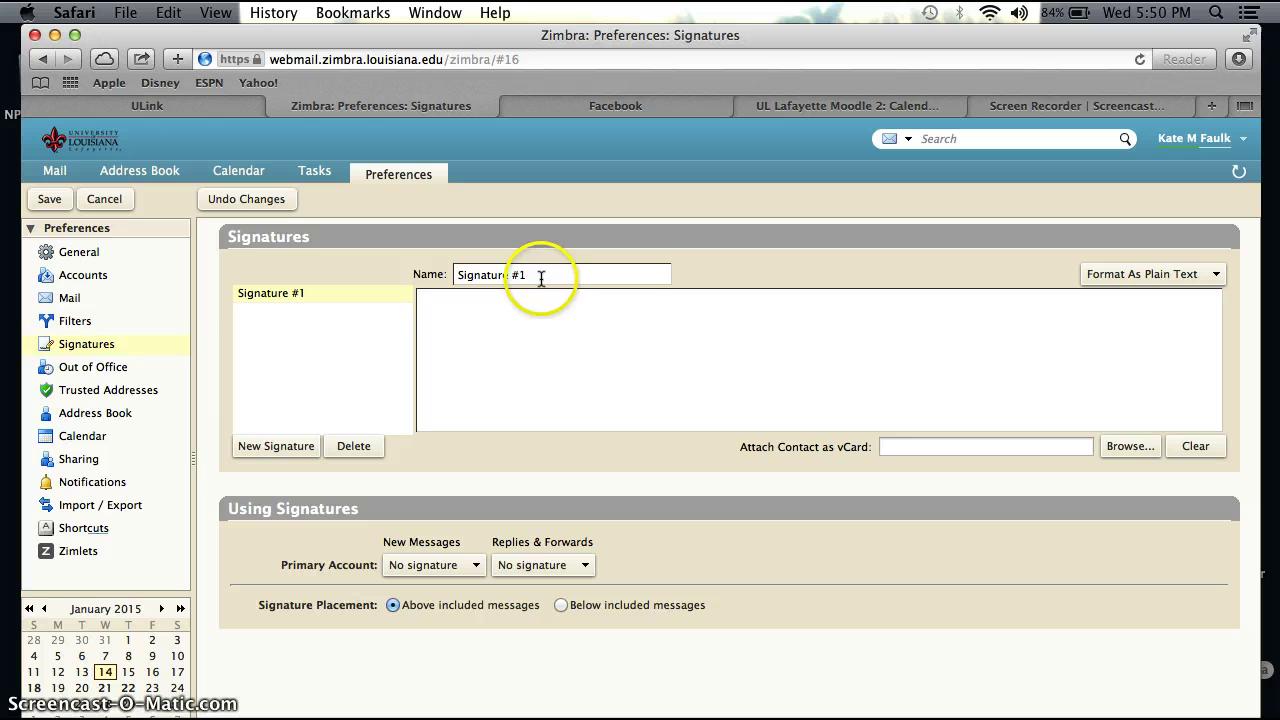
{"action": "left_click_drag", "start_coordinate": [540, 276], "coordinate": [450, 270]}
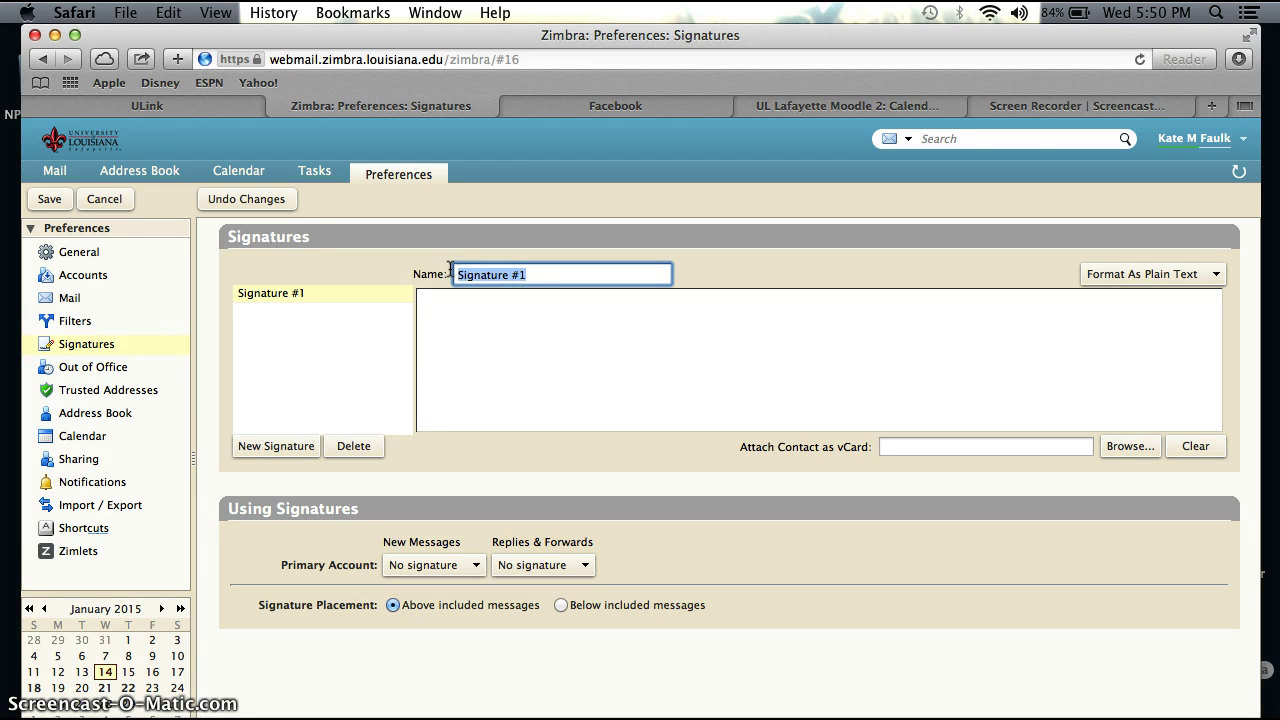
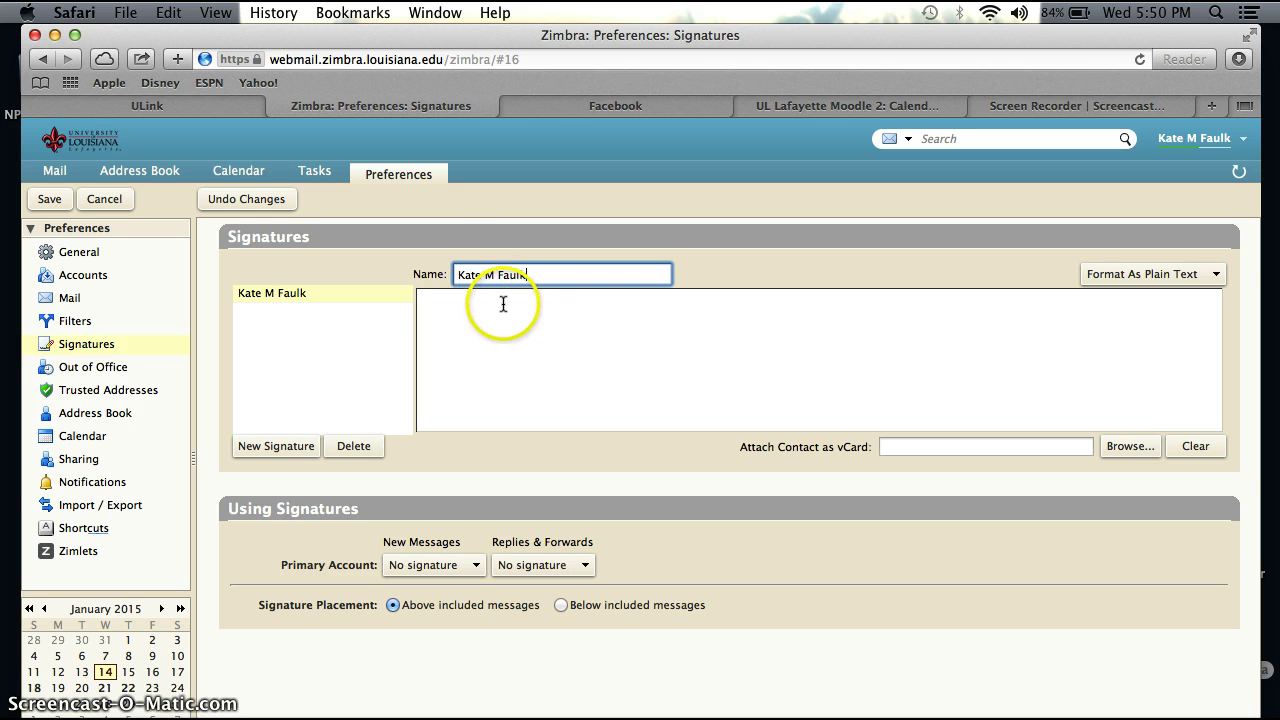
{"action": "left_click", "coordinate": [503, 304]}
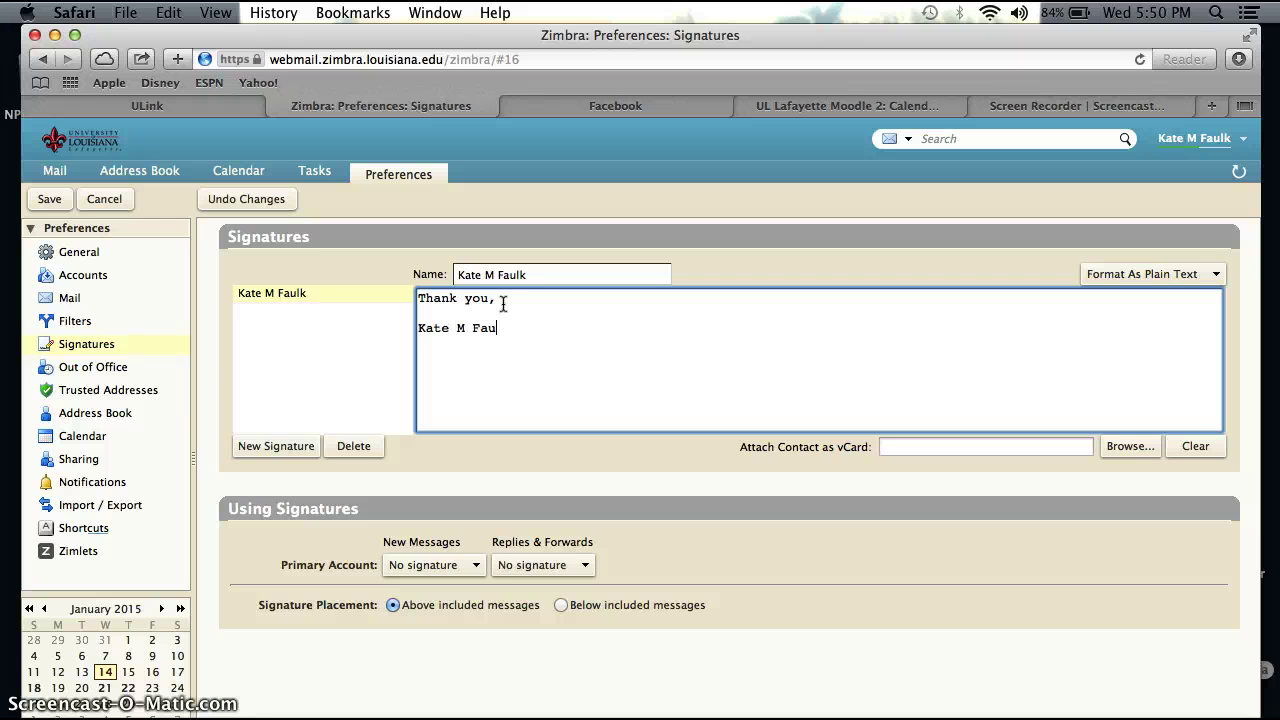
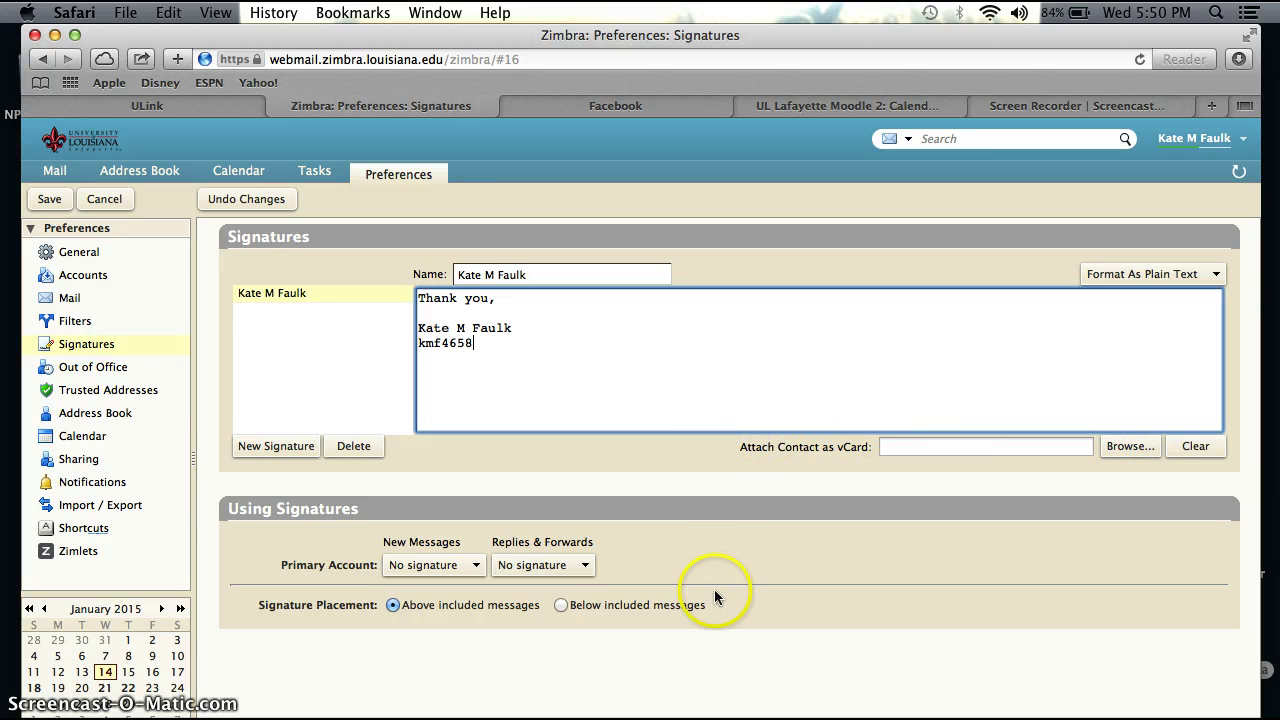
{"action": "left_click", "coordinate": [64, 174]}
{"action": "left_click", "coordinate": [679, 466]}
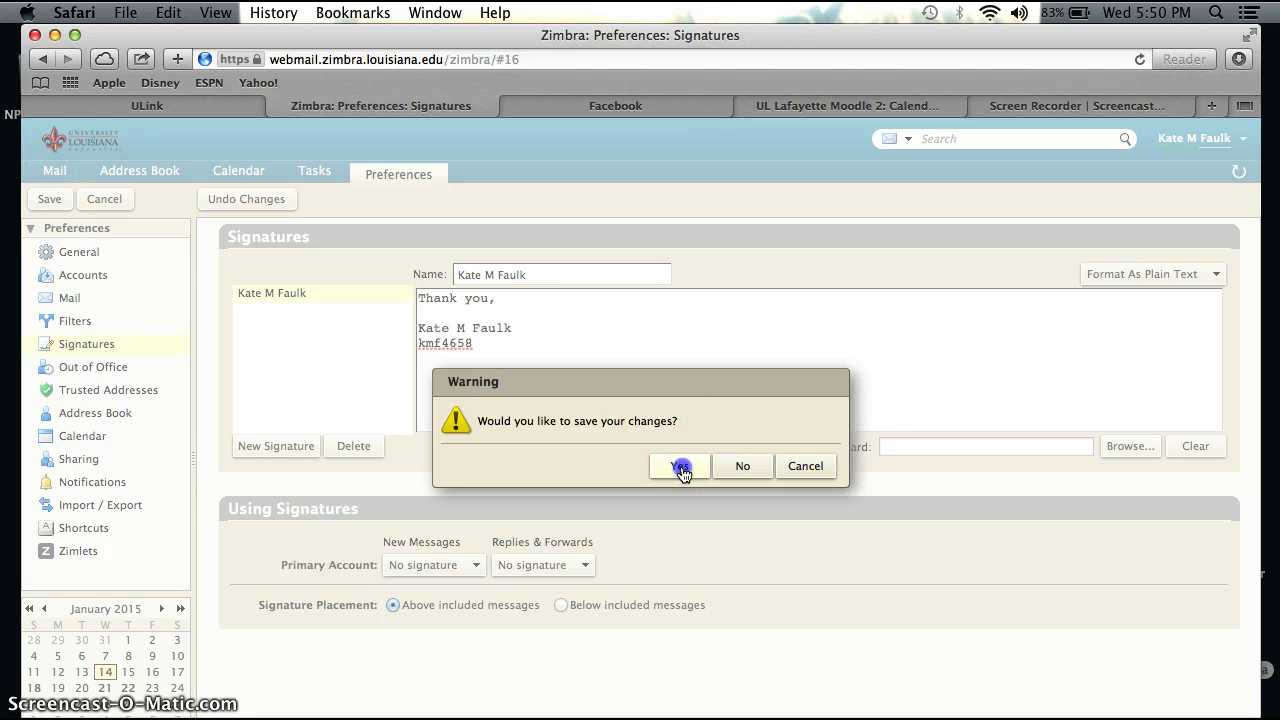